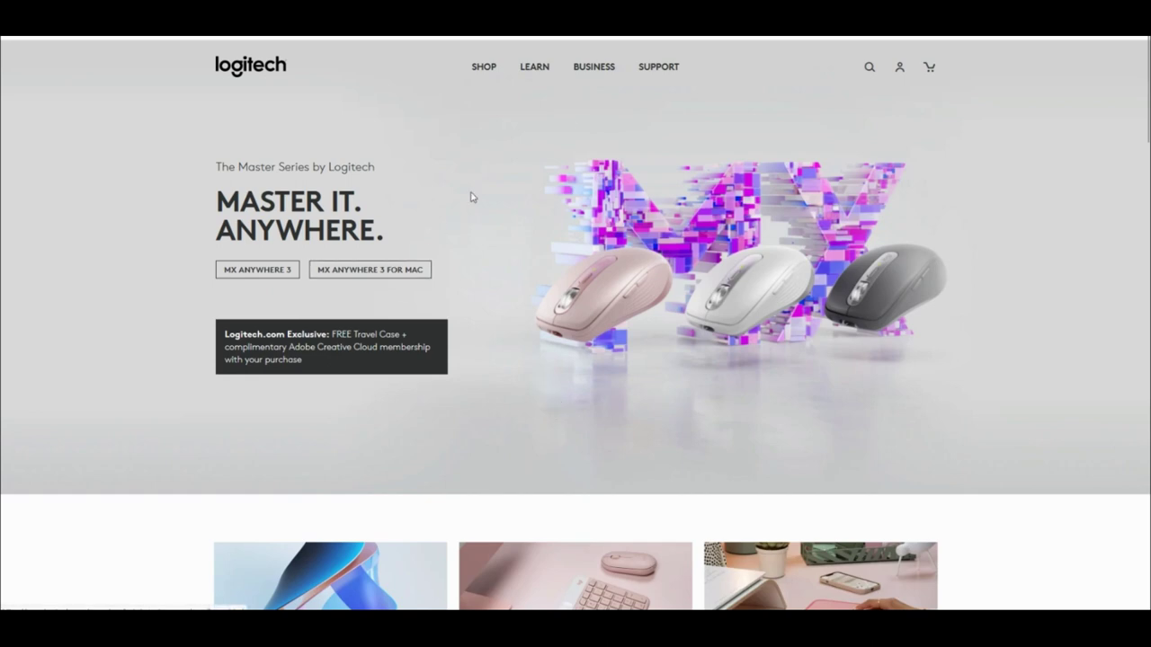
# Open the Logitech Options software page through the site's Support > Software menu.
pyautogui.click(662, 68)
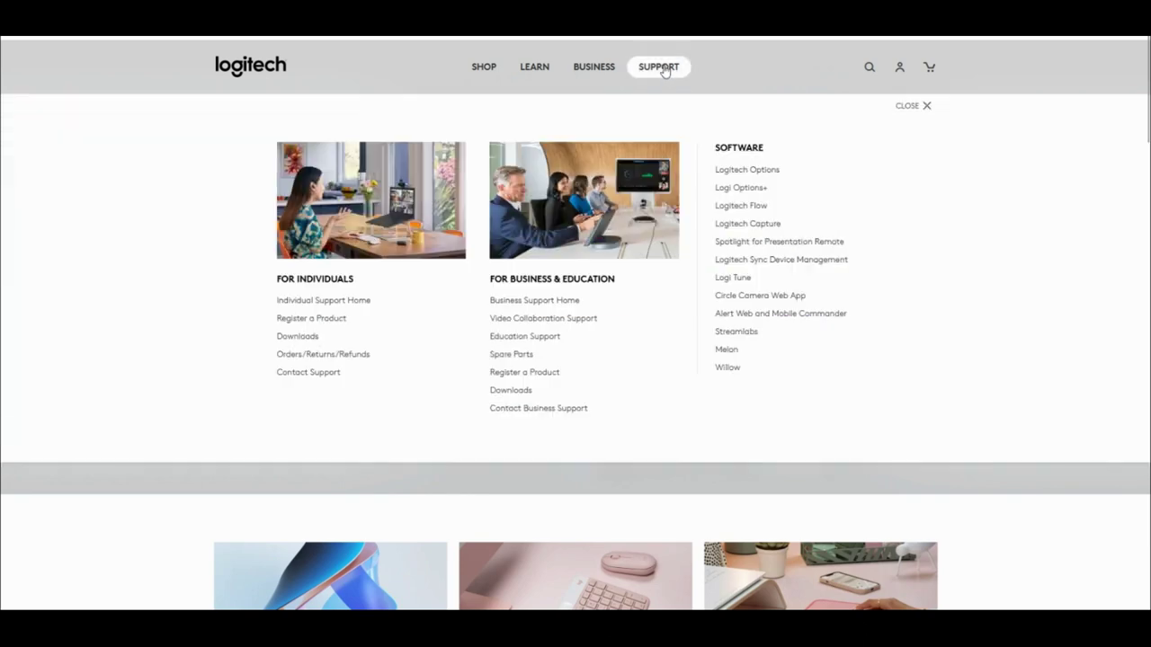
pyautogui.click(751, 170)
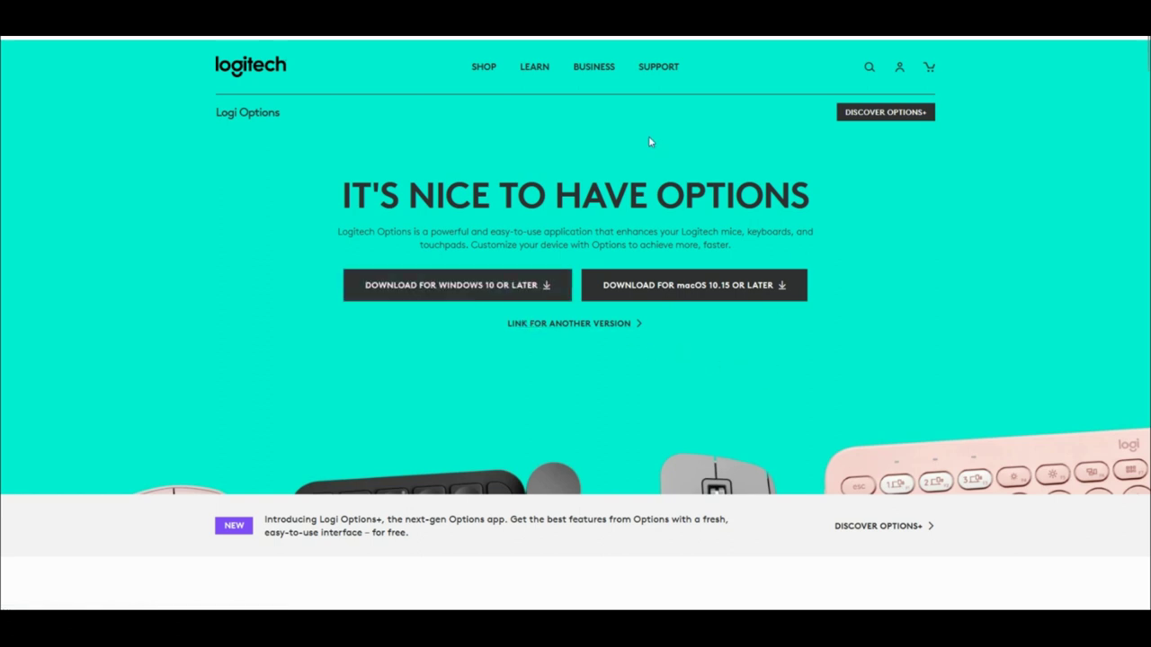
pyautogui.click(665, 69)
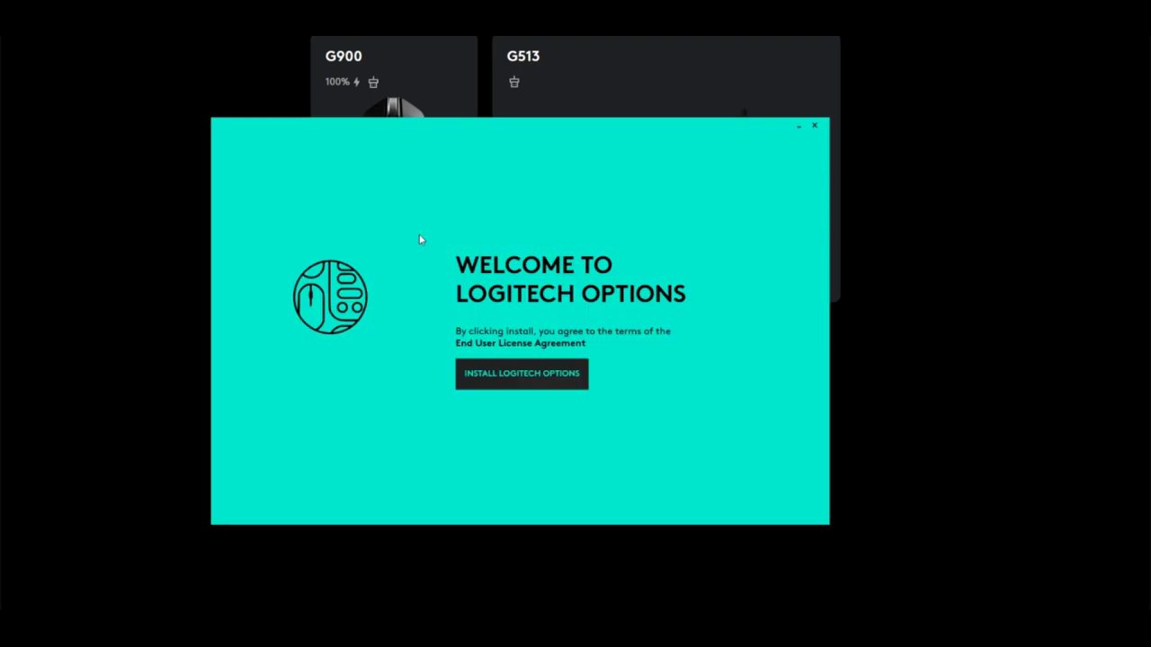
# Move the installer window into place and start the MX Ergo trackball feature tour.
pyautogui.moveTo(539, 130); pyautogui.dragTo(566, 29)
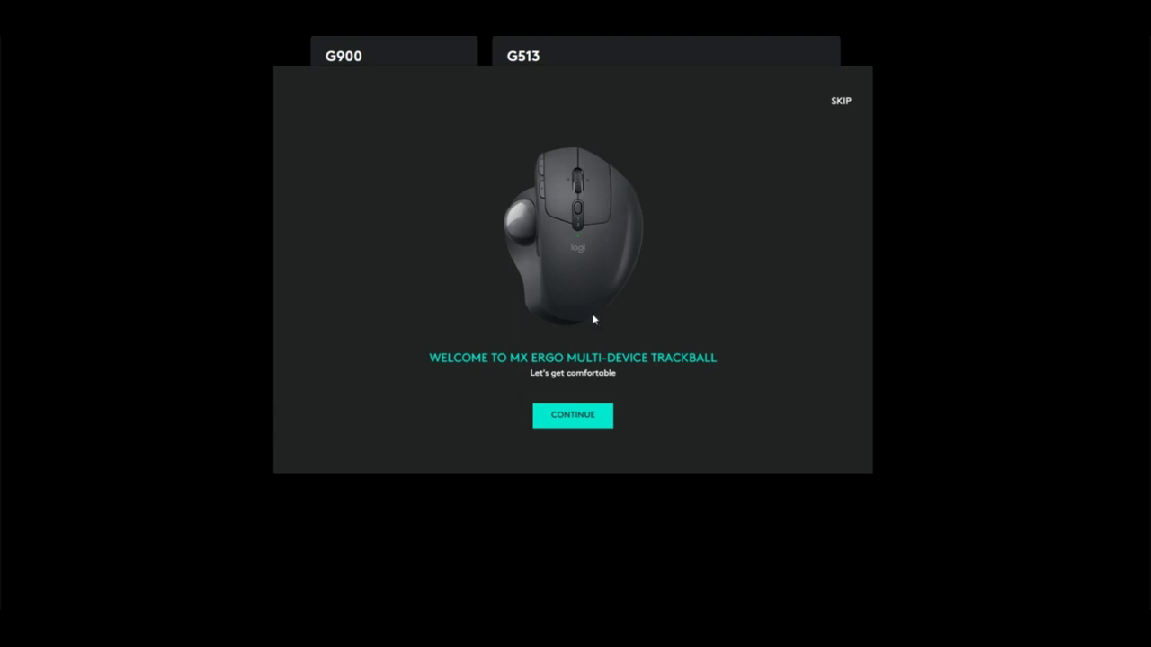
pyautogui.click(568, 414)
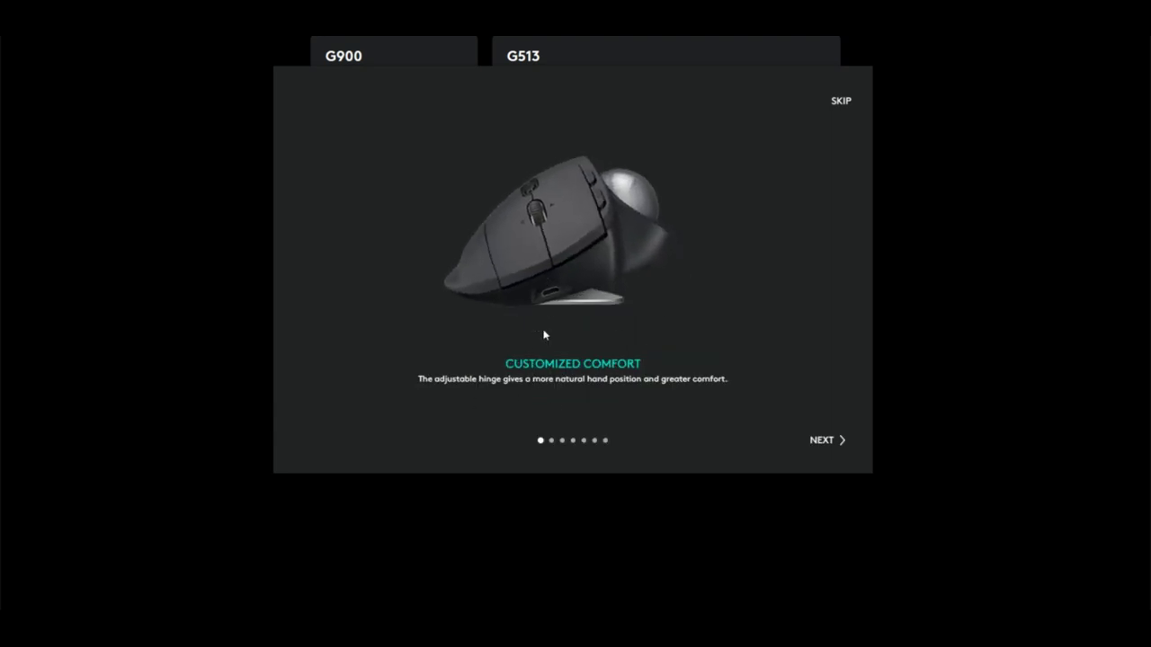
# Step through the scroll wheel, Easy-Switch, Precision Mode, back/forward and app-settings slides to the install offer.
pyautogui.click(826, 442)
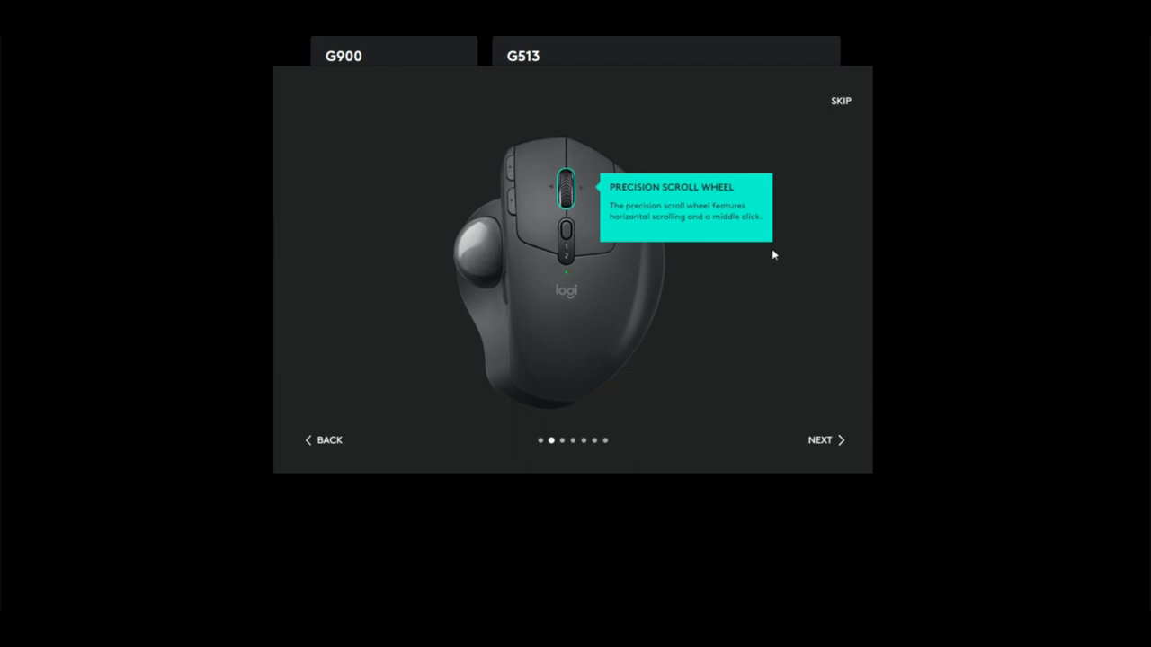
pyautogui.click(825, 445)
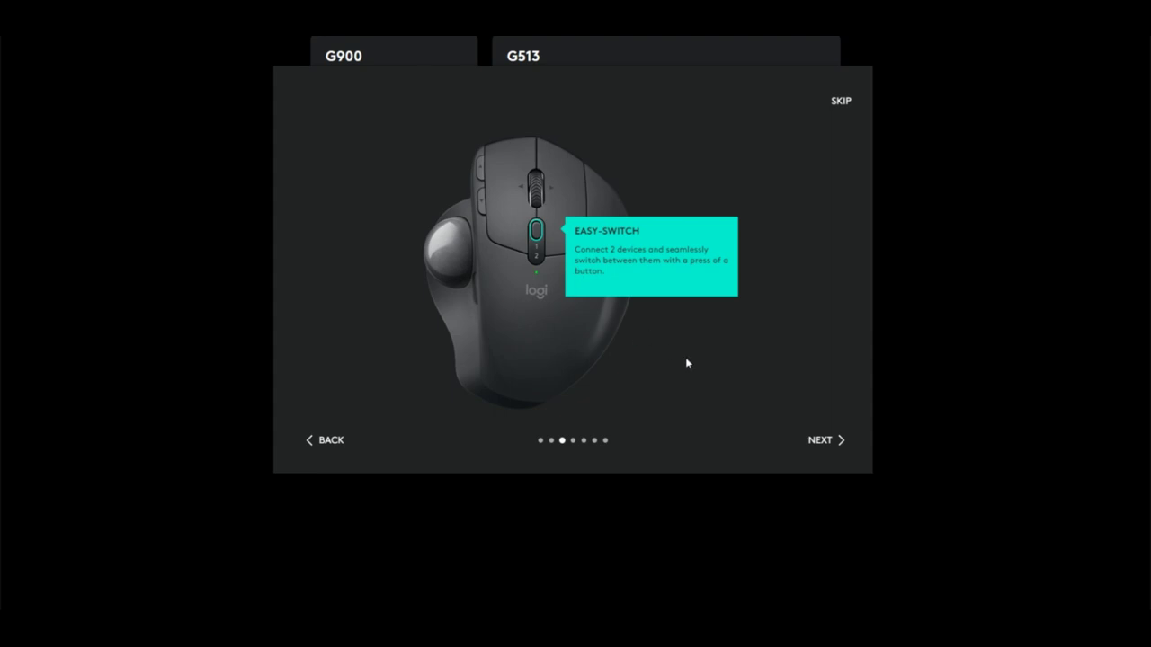
pyautogui.click(818, 440)
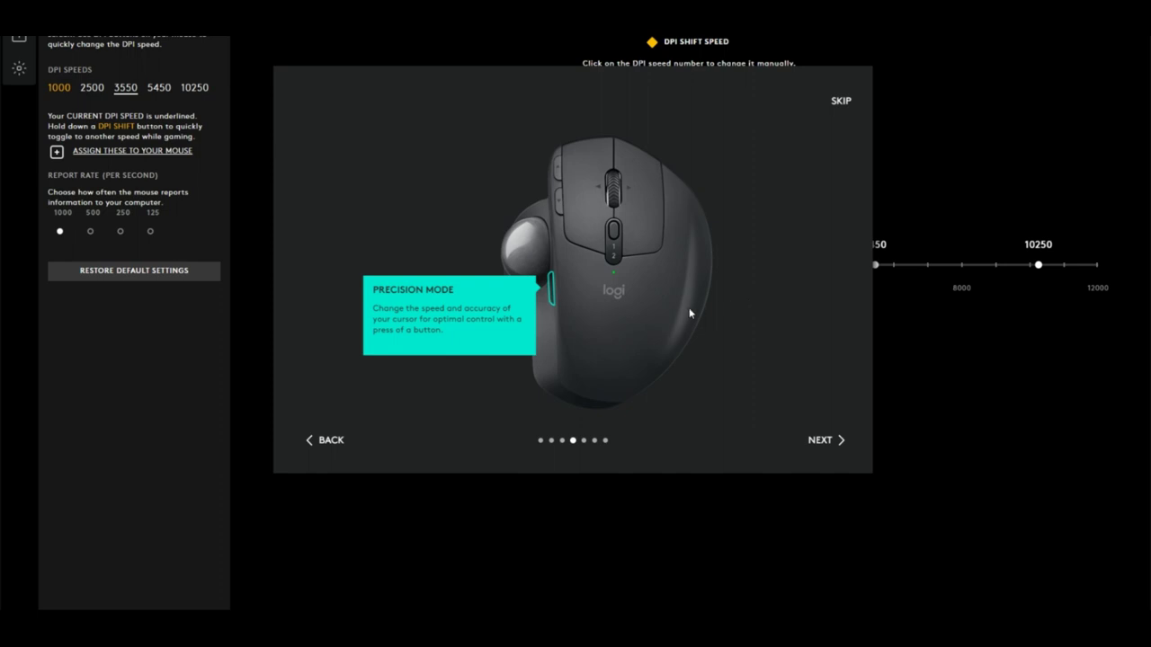
pyautogui.click(822, 440)
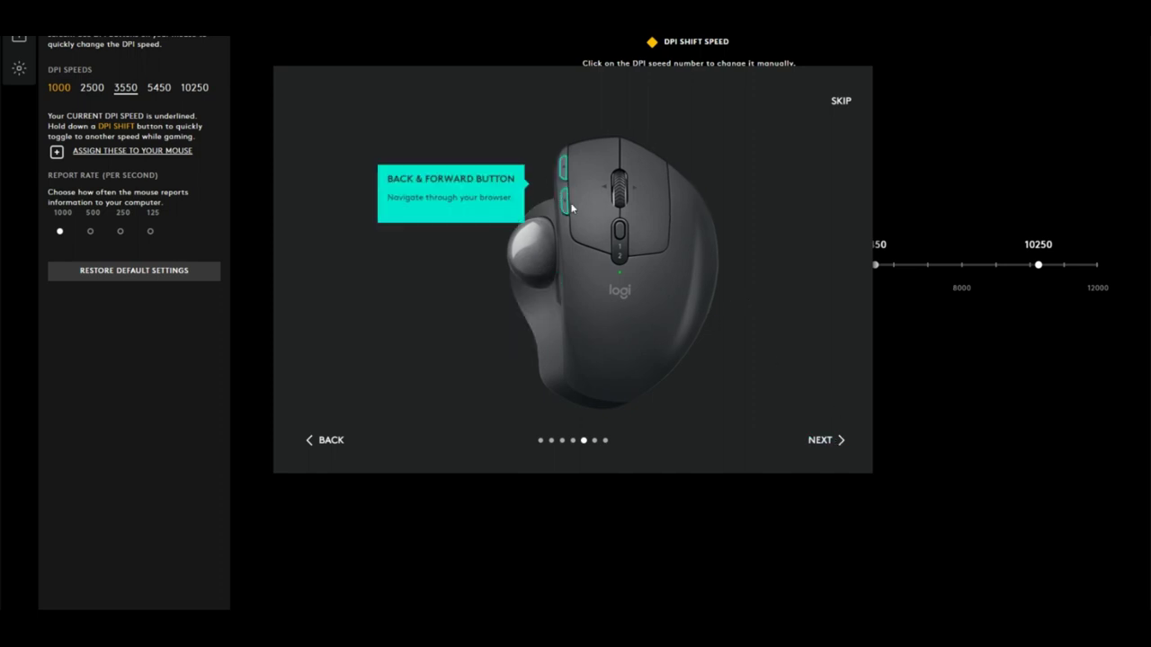
pyautogui.click(823, 441)
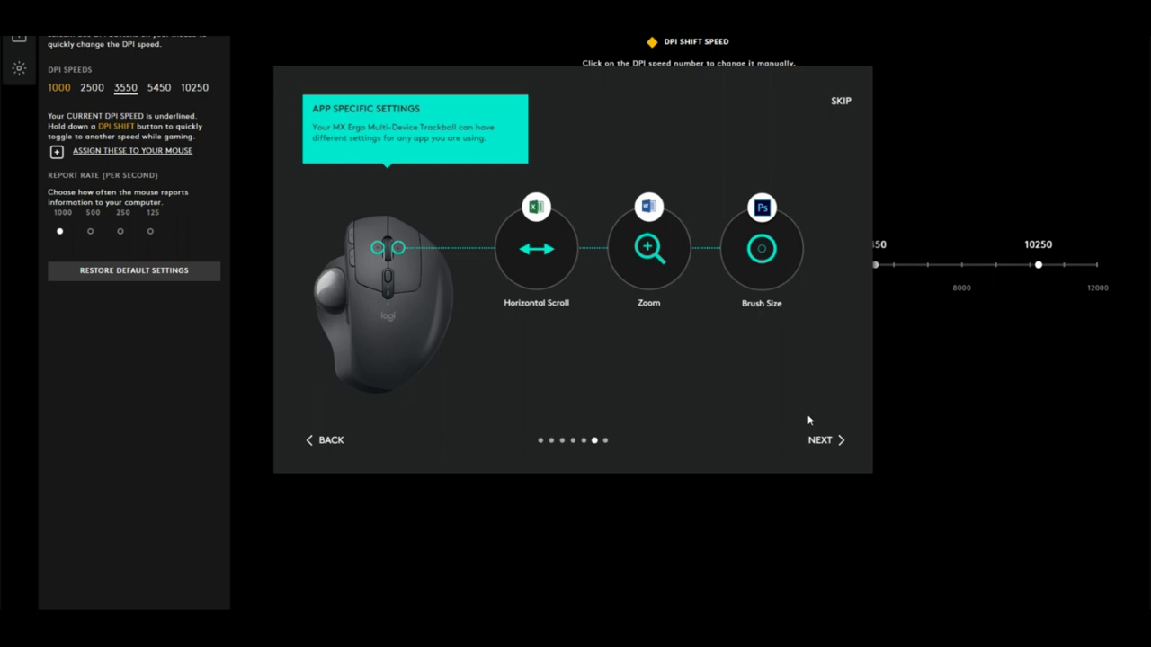
pyautogui.click(818, 442)
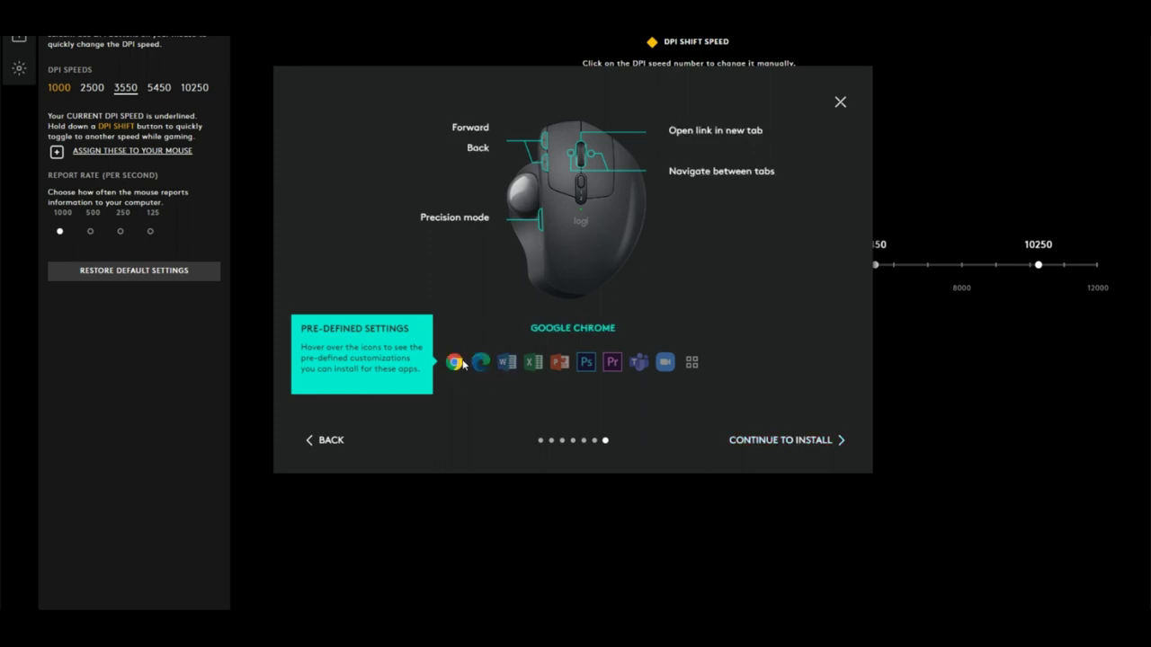
pyautogui.click(772, 439)
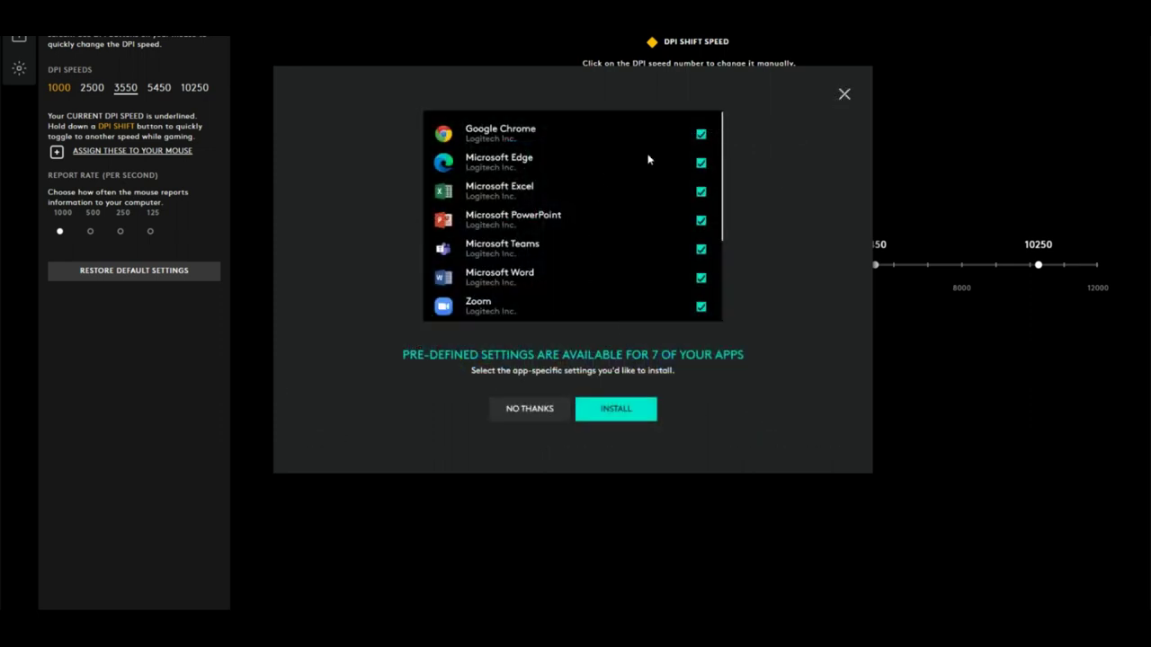
# Install pre-defined profiles for all seven checked apps and continue past the confirmation.
pyautogui.scroll(-4, 654, 171)
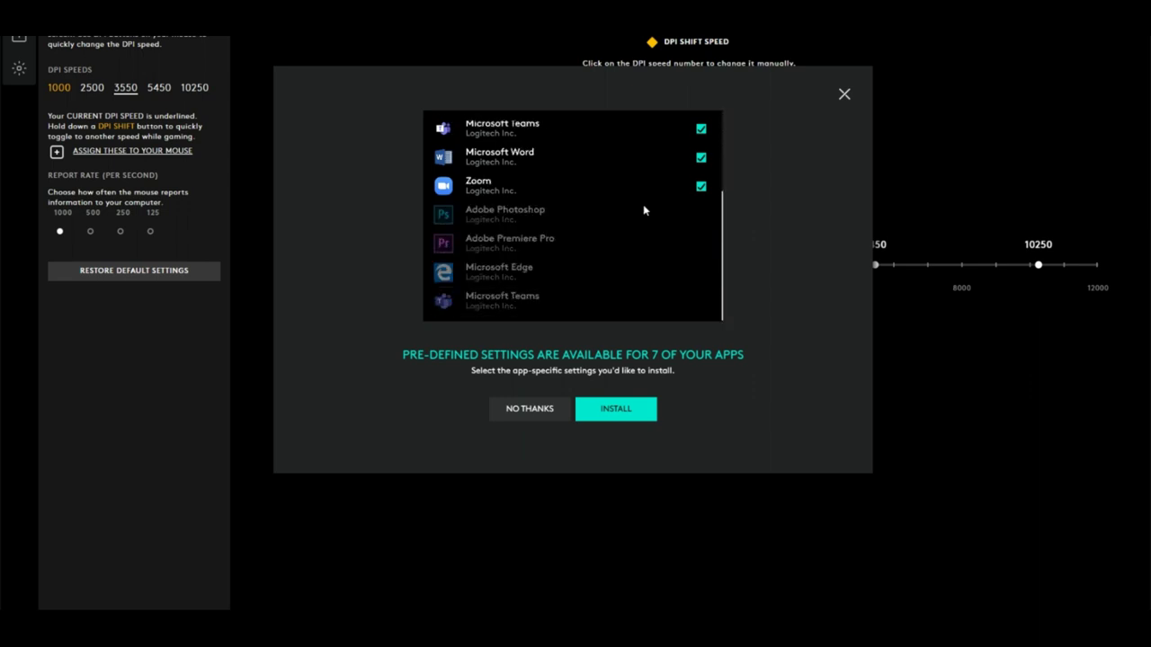
pyautogui.scroll(4, 646, 207)
pyautogui.scroll(1, 643, 238)
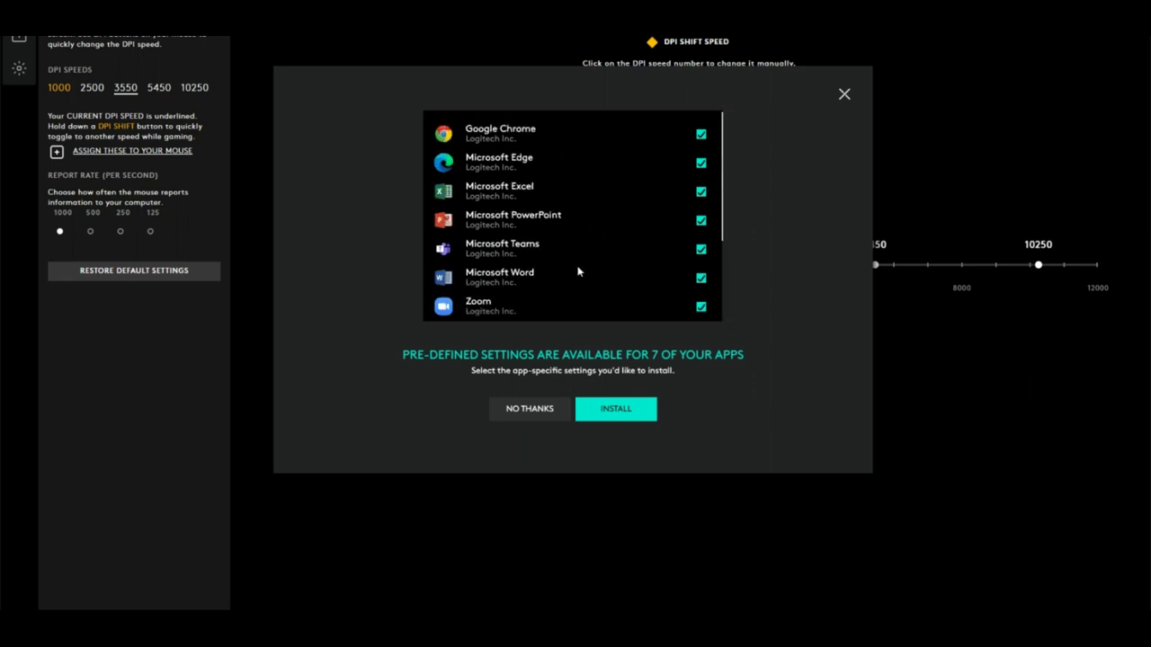
pyautogui.click(615, 411)
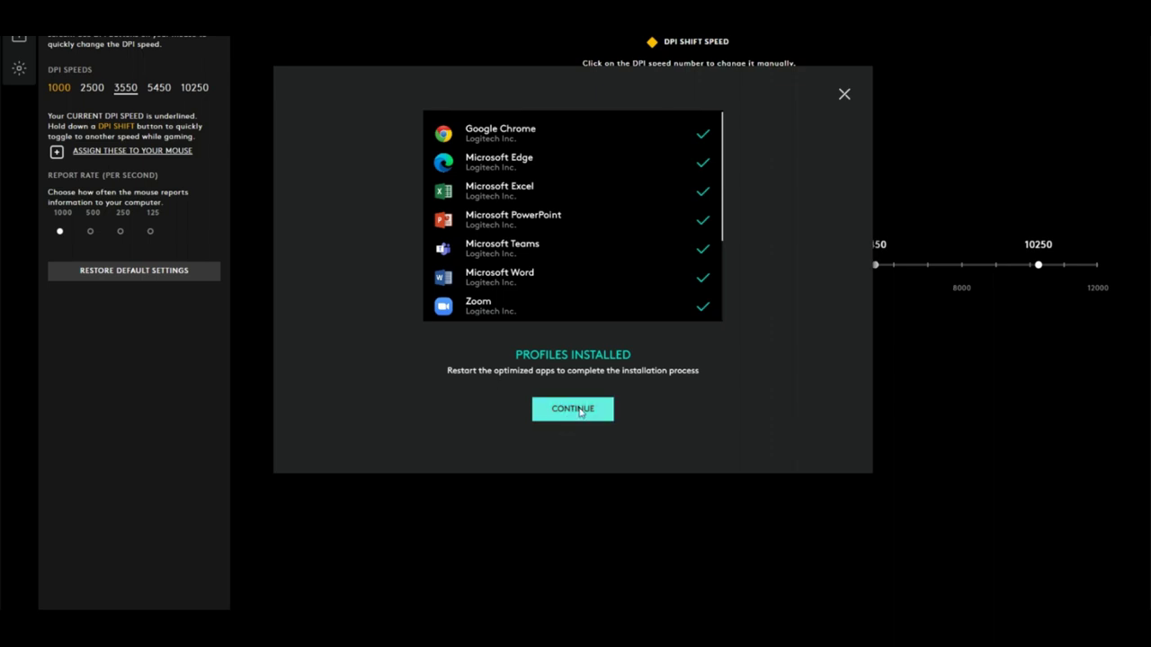
pyautogui.click(580, 413)
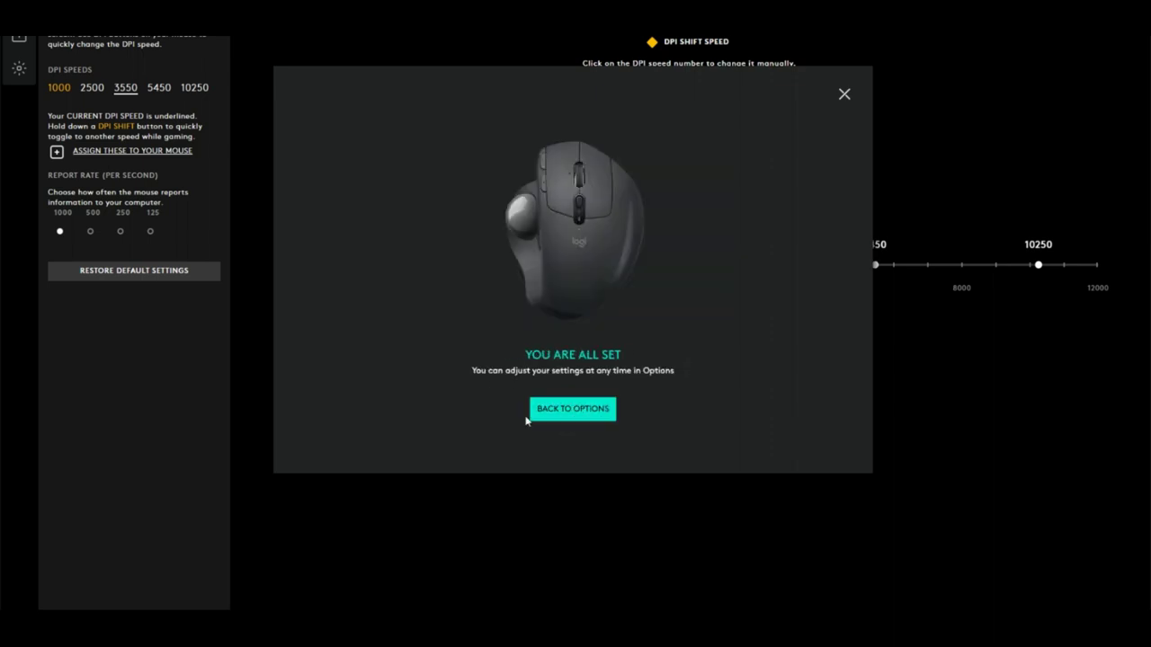
pyautogui.click(574, 410)
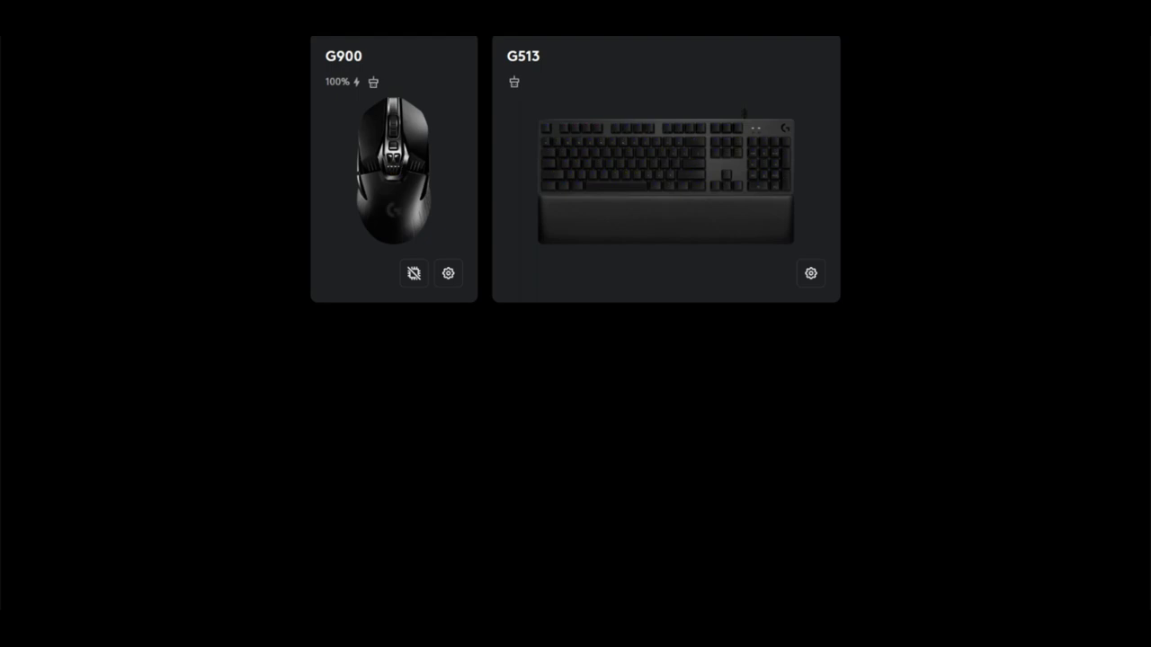
# In the MX Ergo's More settings, browse Backups, Software, Analytics and device info, checking for updates.
pyautogui.hotkey('alt', 'Tab')
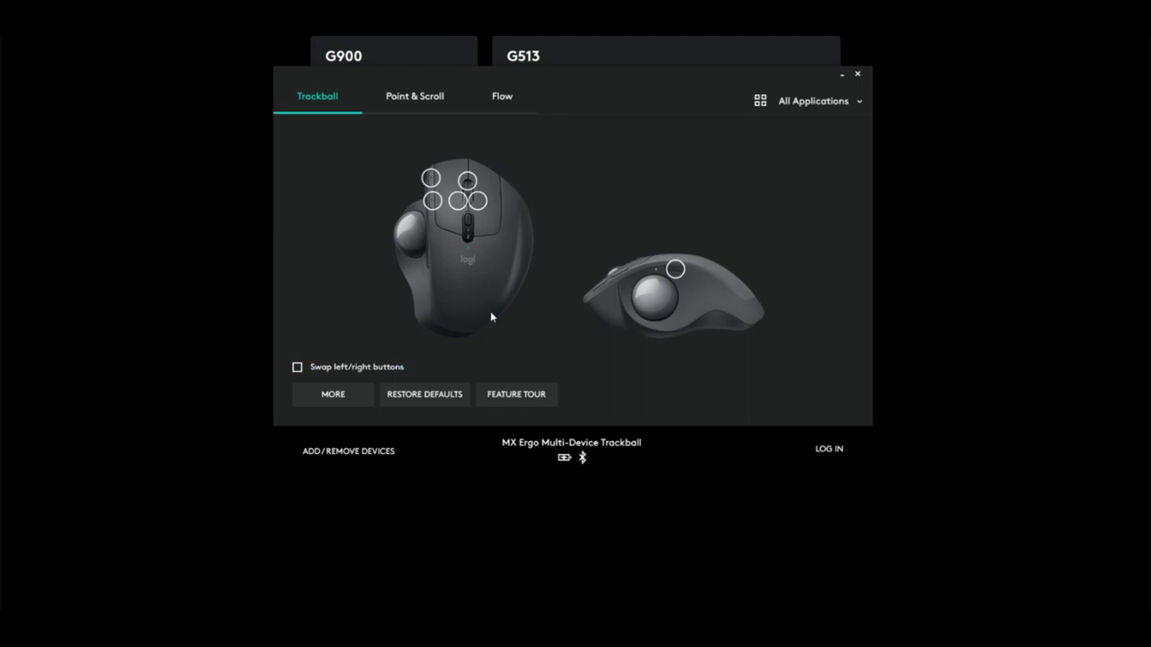
pyautogui.click(342, 400)
pyautogui.scroll(-1, 526, 240)
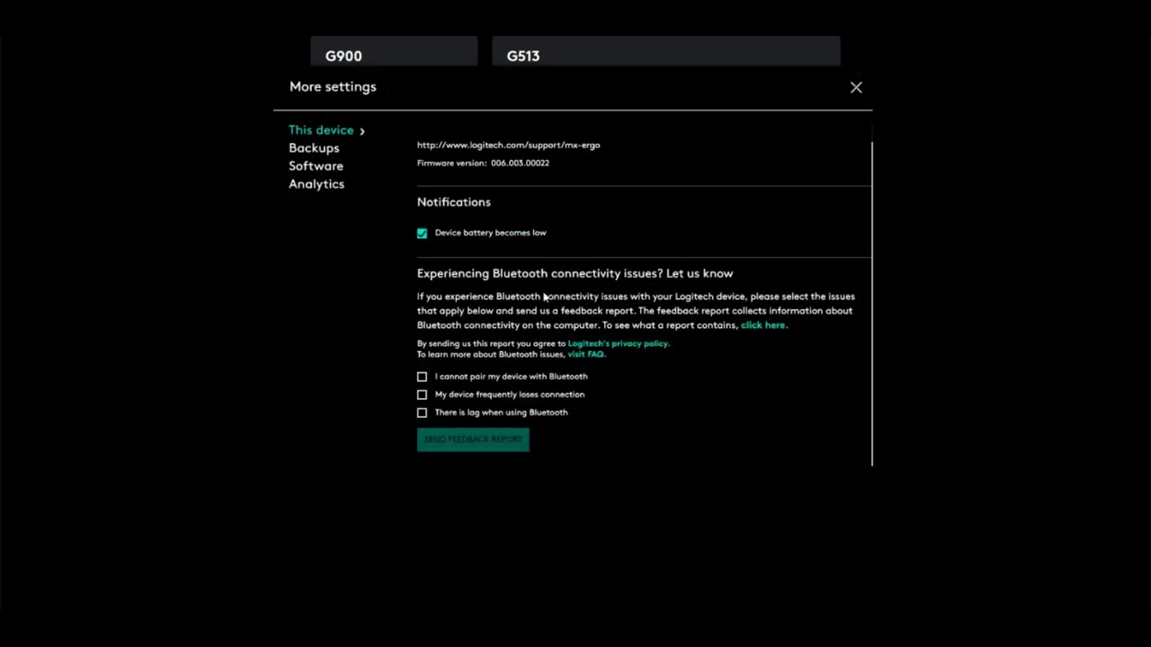
pyautogui.click(338, 153)
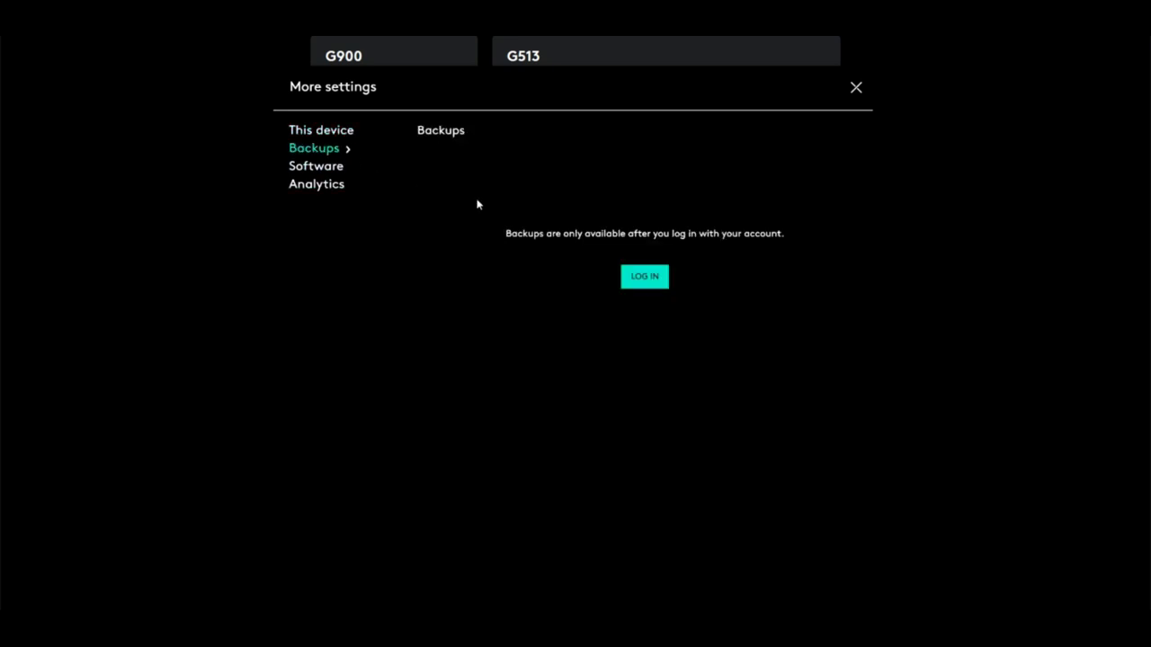
pyautogui.click(322, 170)
pyautogui.click(662, 192)
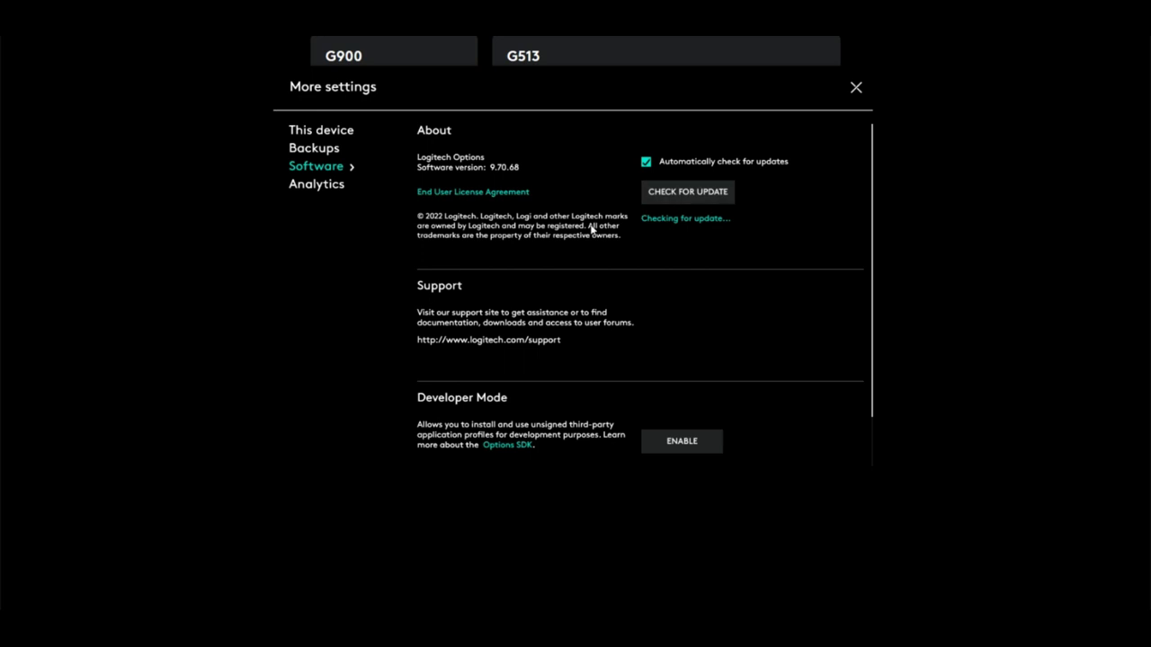
pyautogui.scroll(-1, 692, 263)
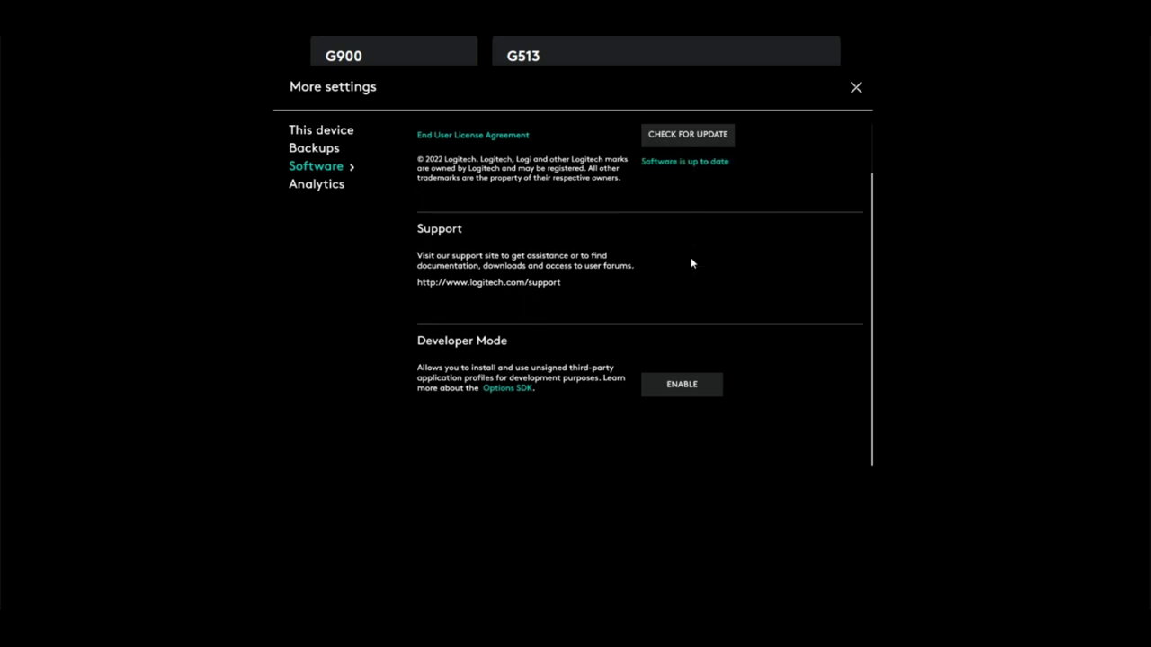
pyautogui.click(349, 186)
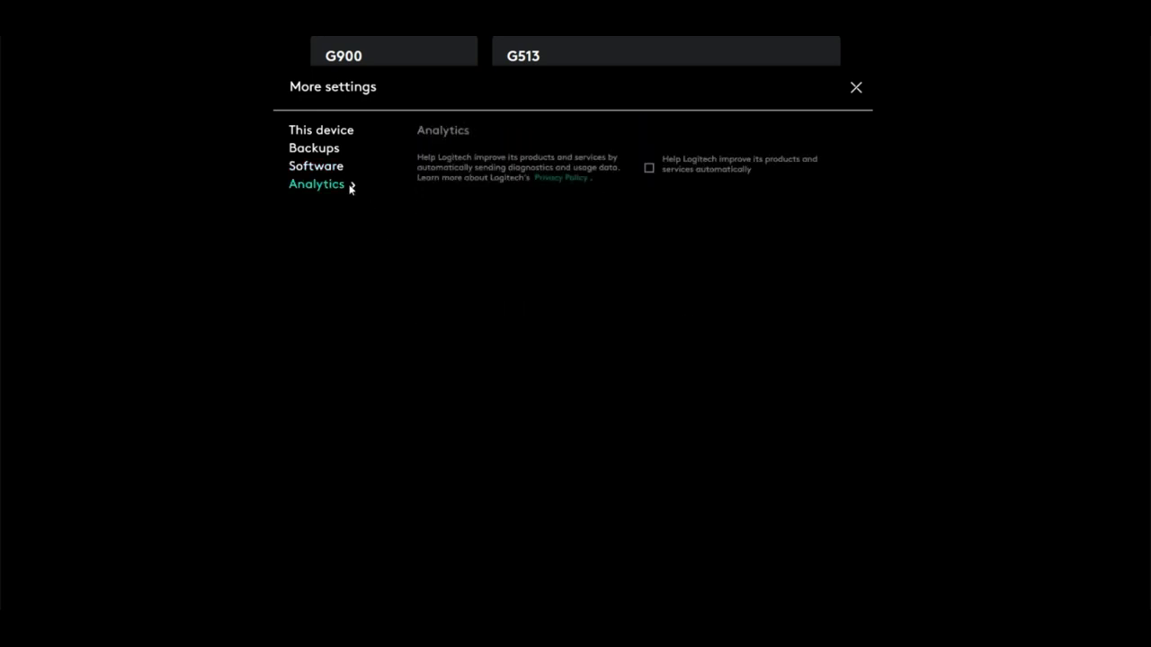
pyautogui.click(338, 130)
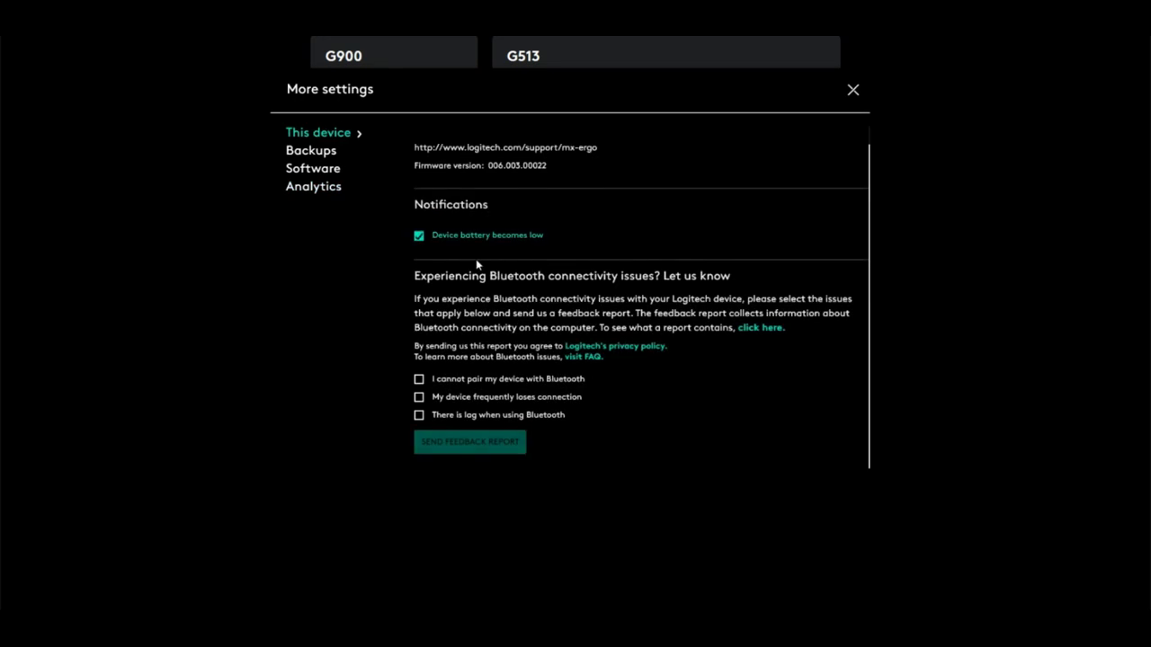
pyautogui.click(852, 91)
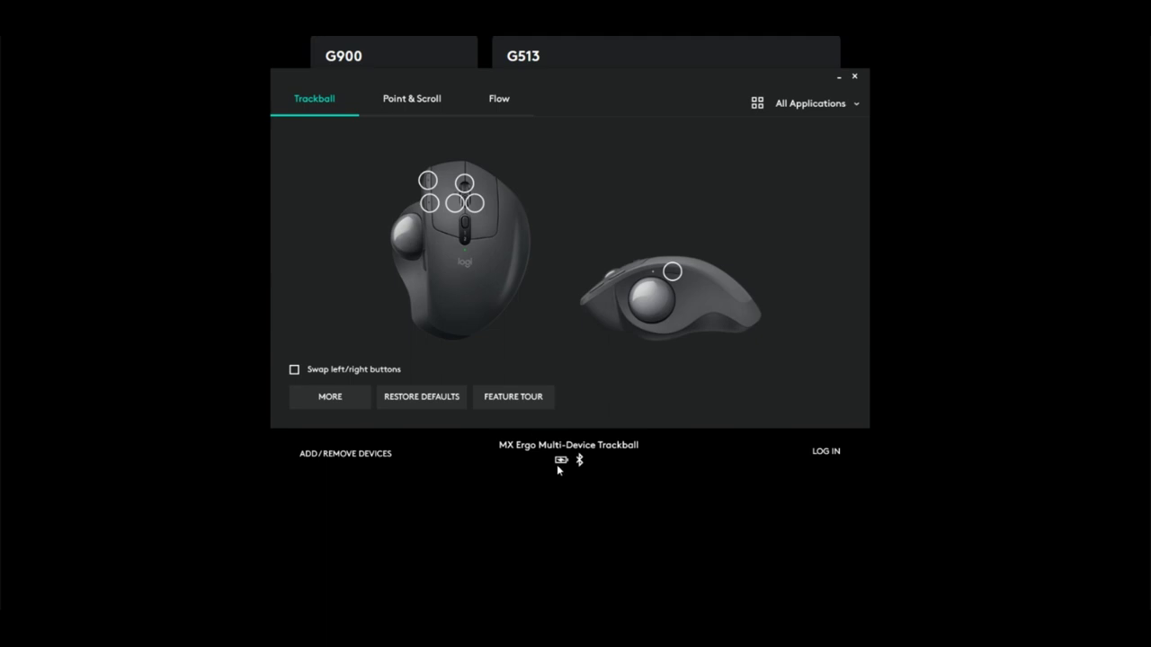
# Raise the trackball pointer speed with the Pointer speed slider.
pyautogui.moveTo(581, 464)
pyautogui.click(411, 98)
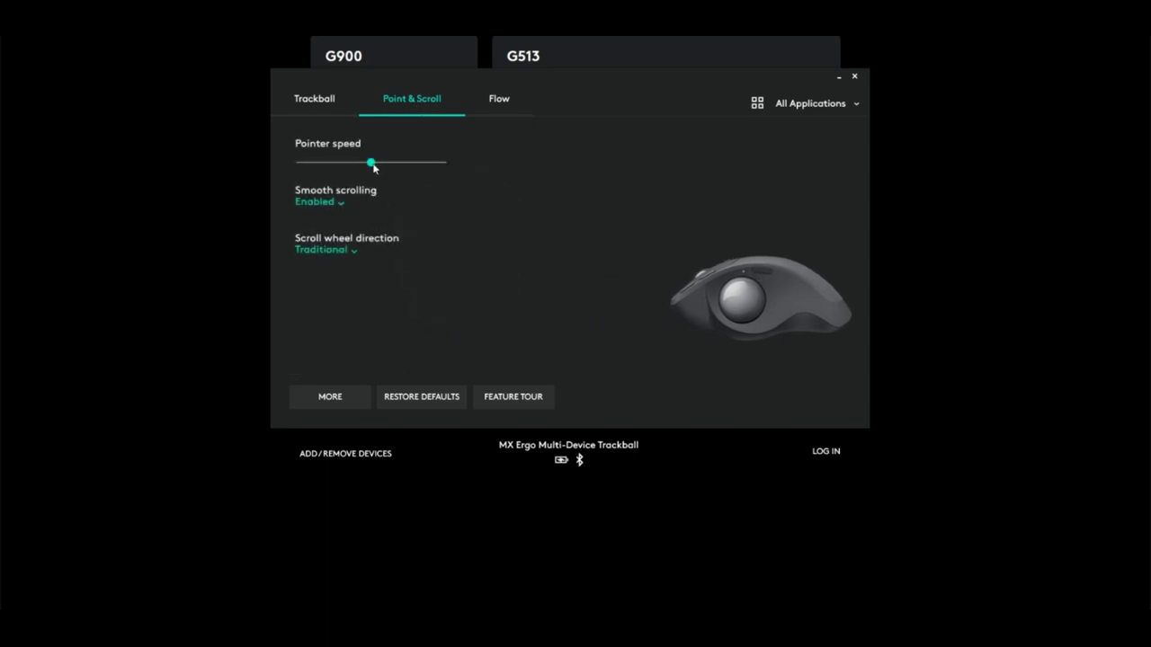
pyautogui.moveTo(374, 168); pyautogui.dragTo(424, 172)
# Keep smooth scrolling enabled and the scroll direction set to traditional.
pyautogui.click(335, 205)
pyautogui.click(335, 205)
pyautogui.click(348, 247)
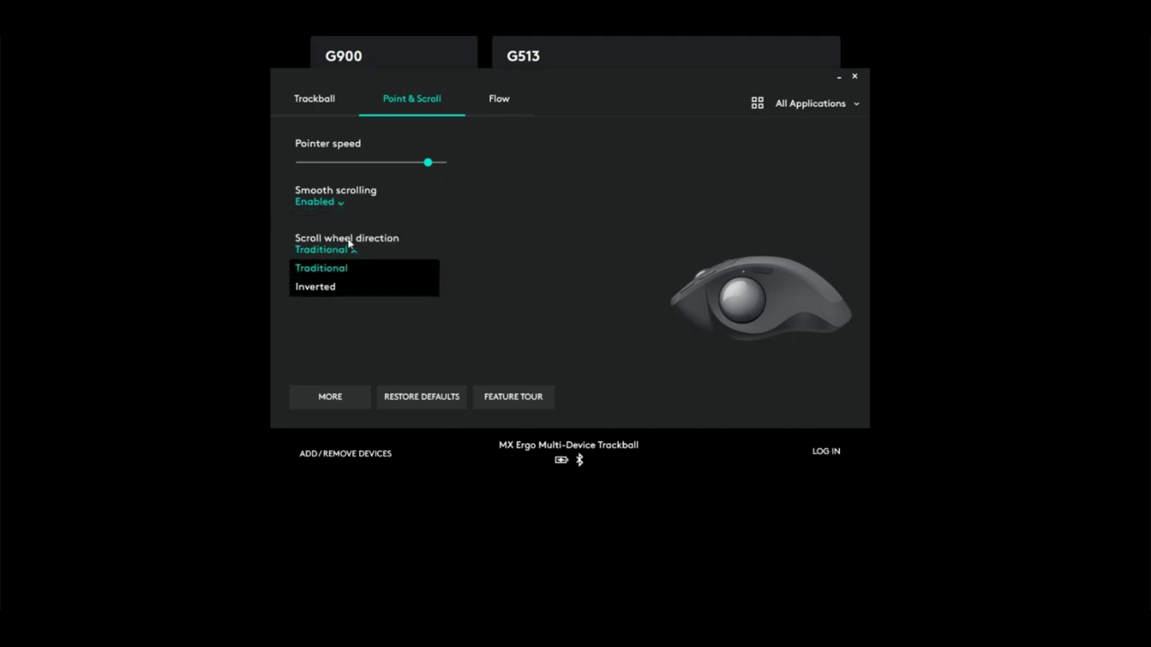
pyautogui.click(484, 236)
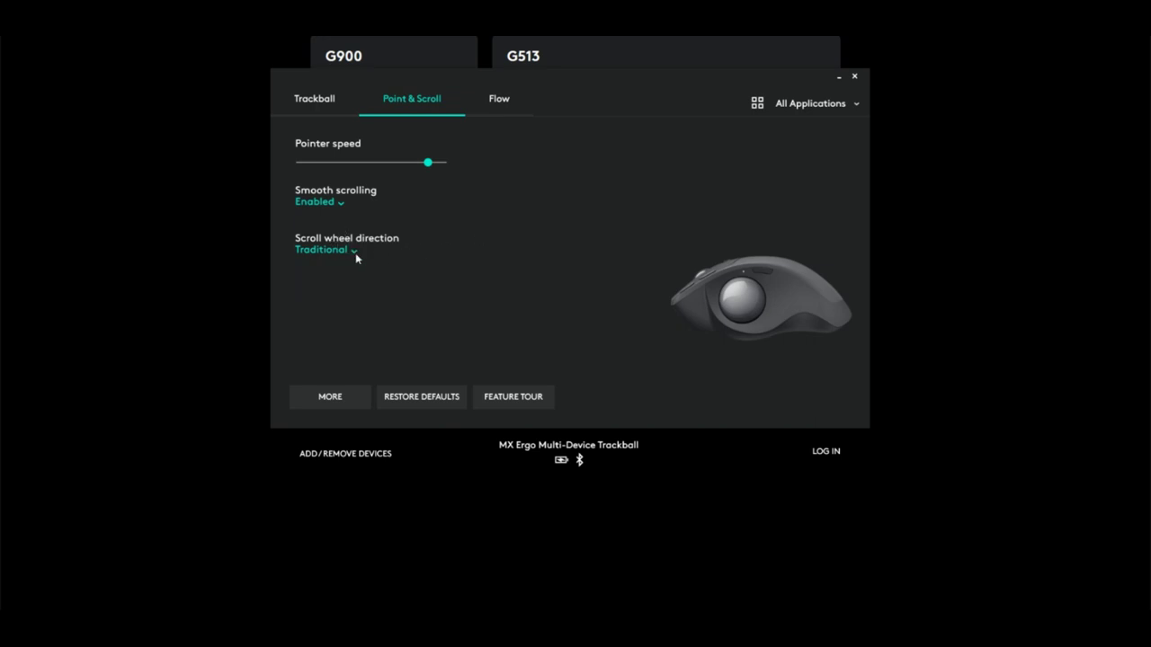
pyautogui.click(355, 253)
pyautogui.click(485, 251)
# Visit the Flow page, then bring up the Next Generation Options+ upgrade prompt.
pyautogui.click(503, 110)
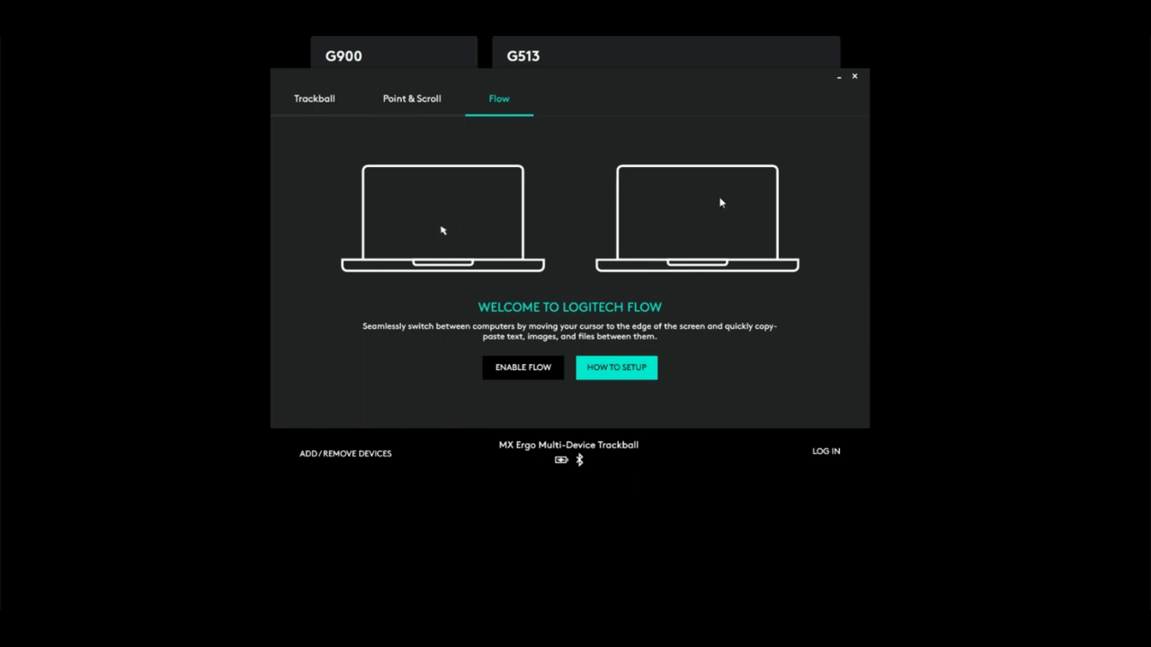
pyautogui.click(513, 368)
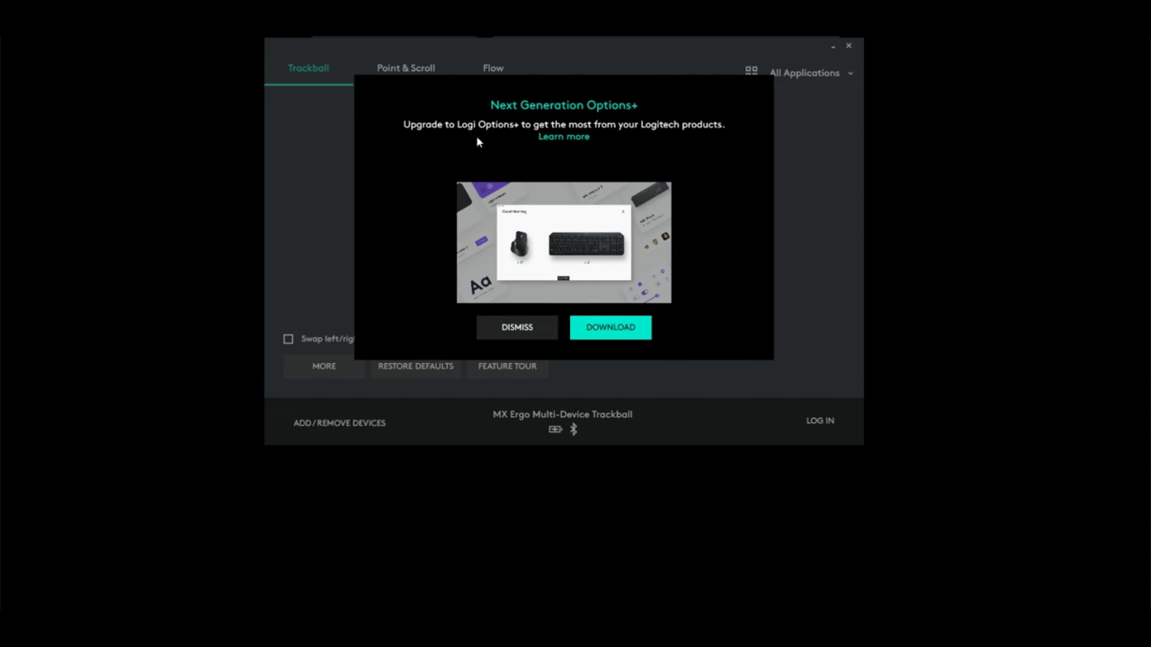
# Download Logi Options+ and launch its installer.
pyautogui.click(626, 333)
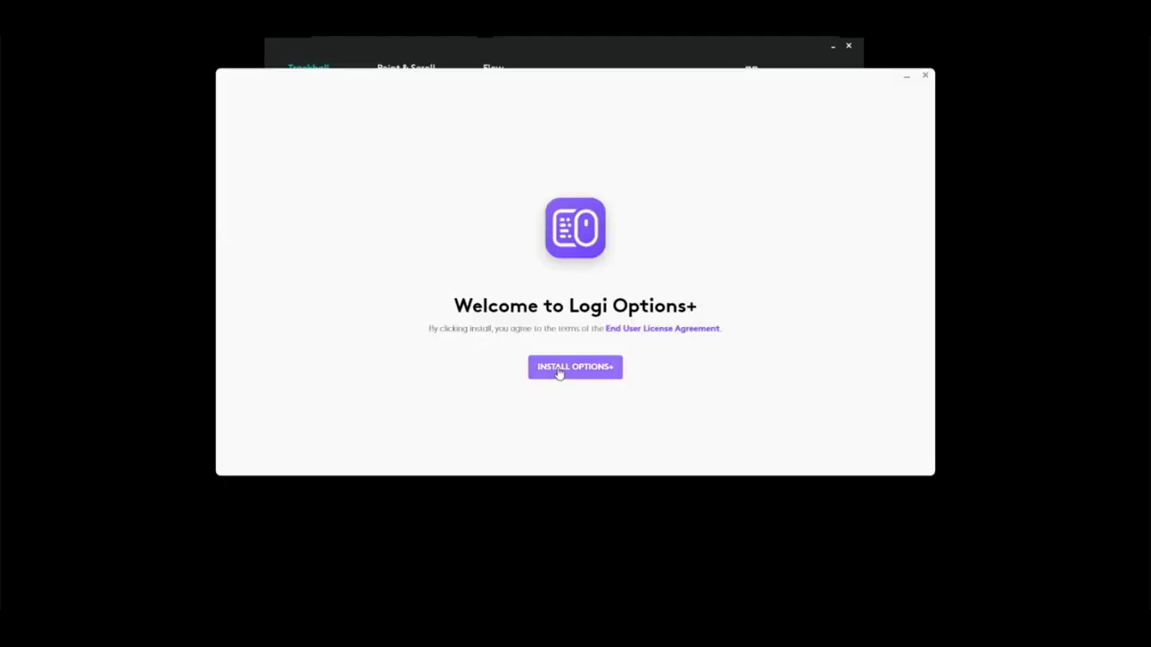
pyautogui.click(560, 370)
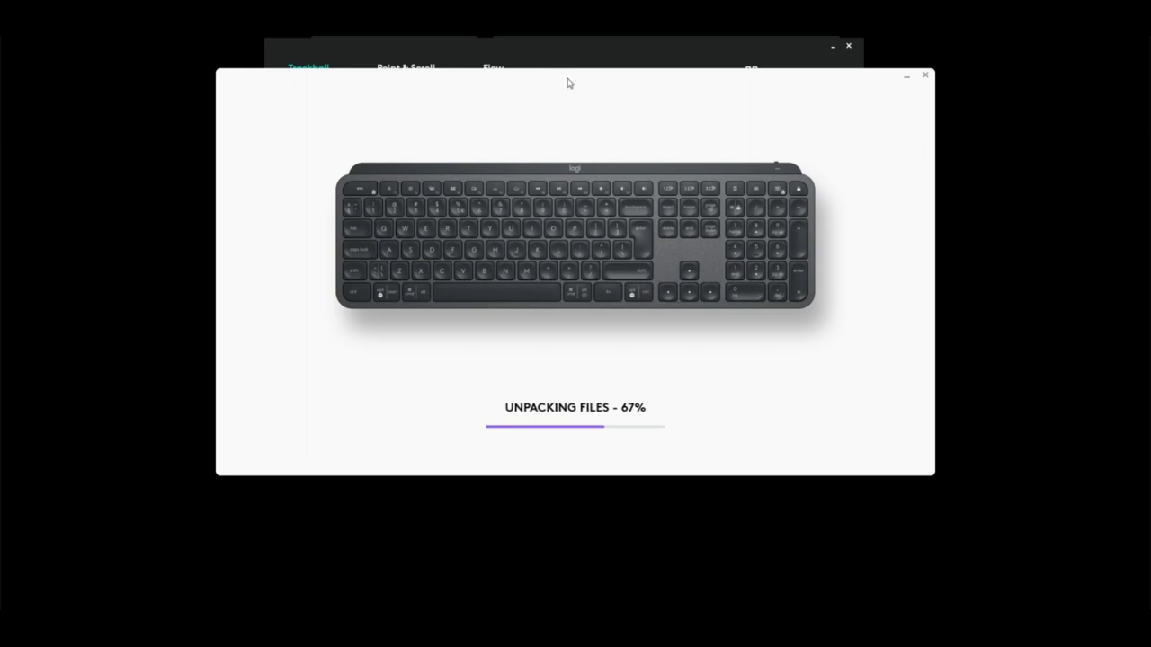
# Move the installer window down, skip the cloud-backup login, and wait for settings import.
pyautogui.moveTo(567, 82); pyautogui.dragTo(575, 120)
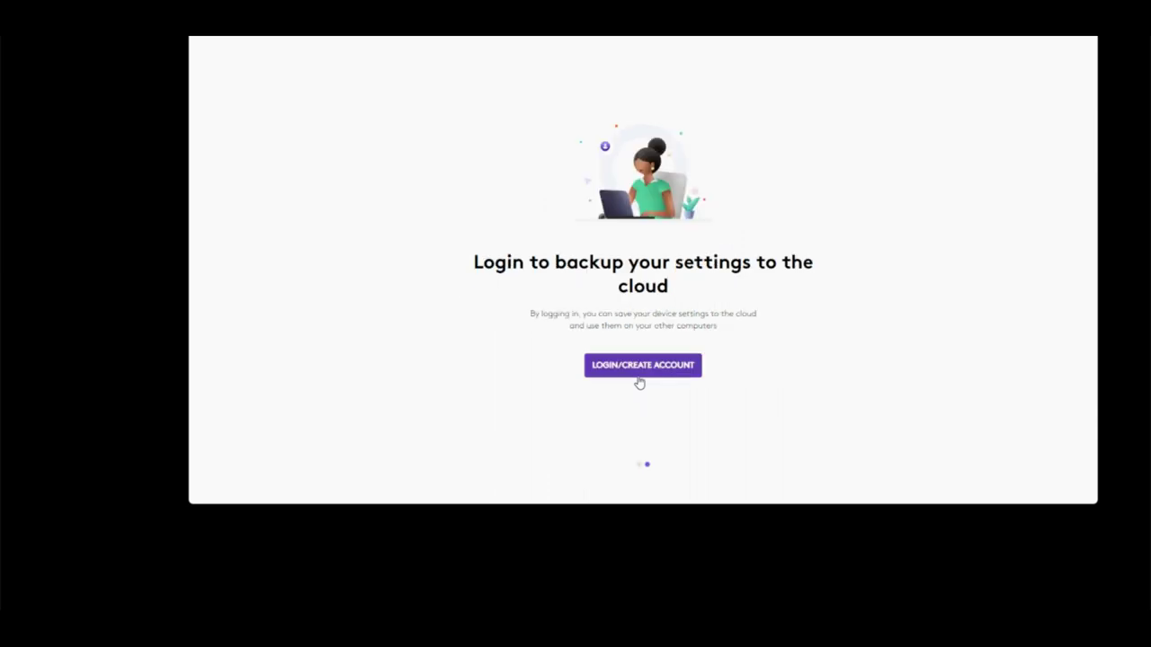
pyautogui.click(1059, 36)
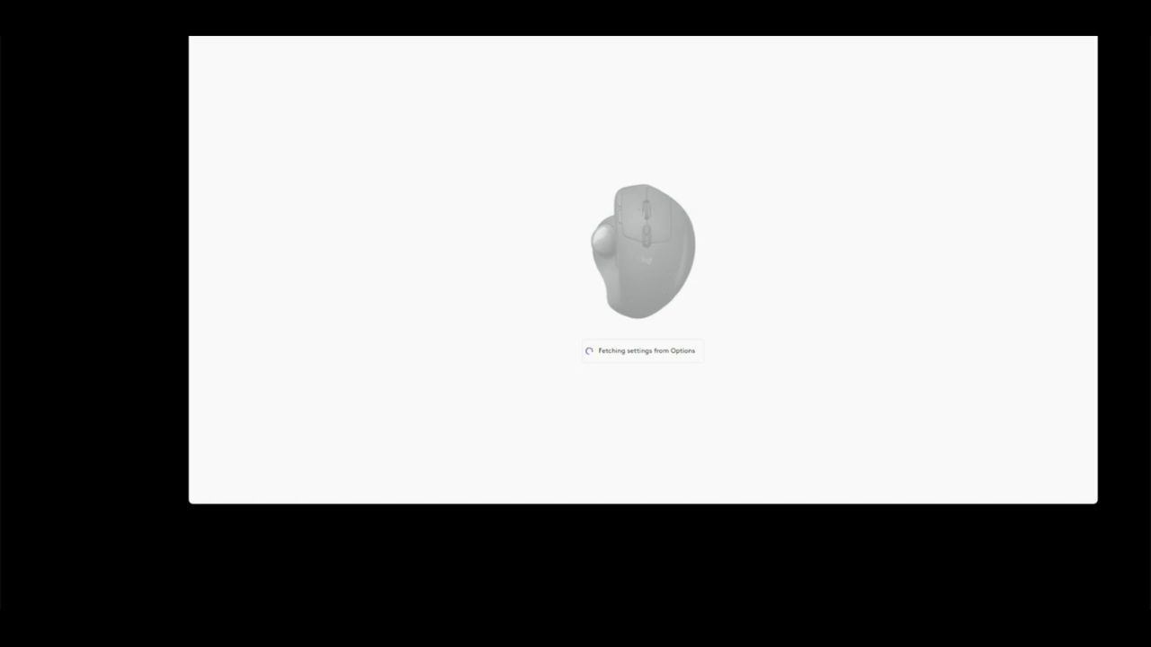
pyautogui.moveTo(640, 352)
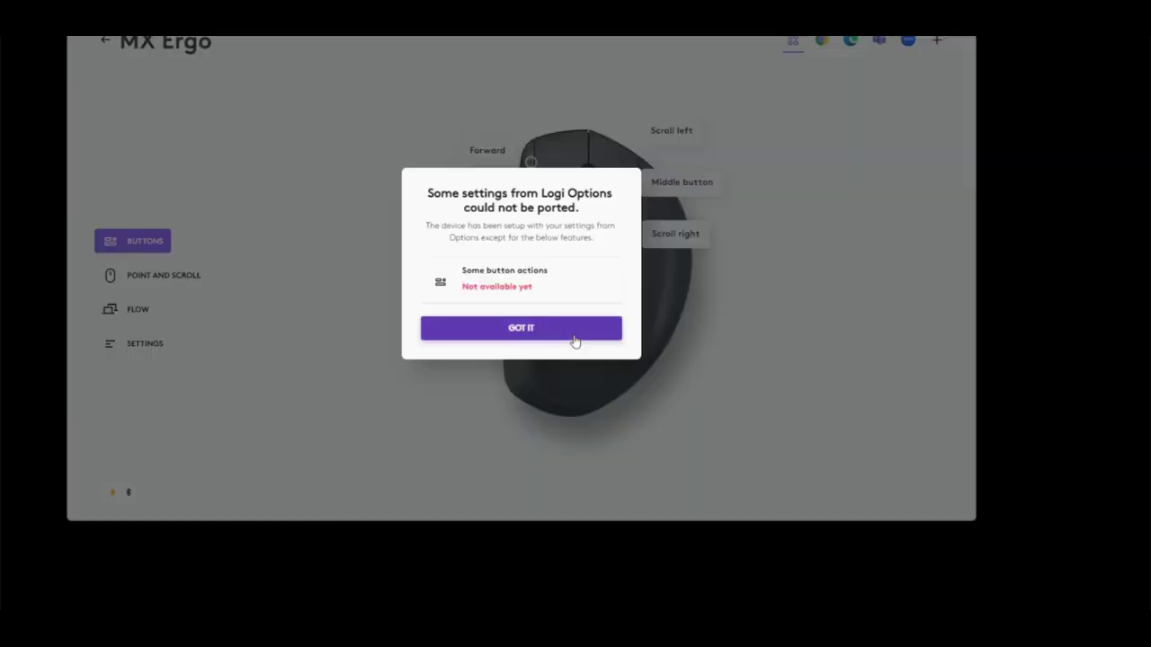
# Dismiss the unported-settings warning and browse the side buttons' full action list.
pyautogui.click(541, 336)
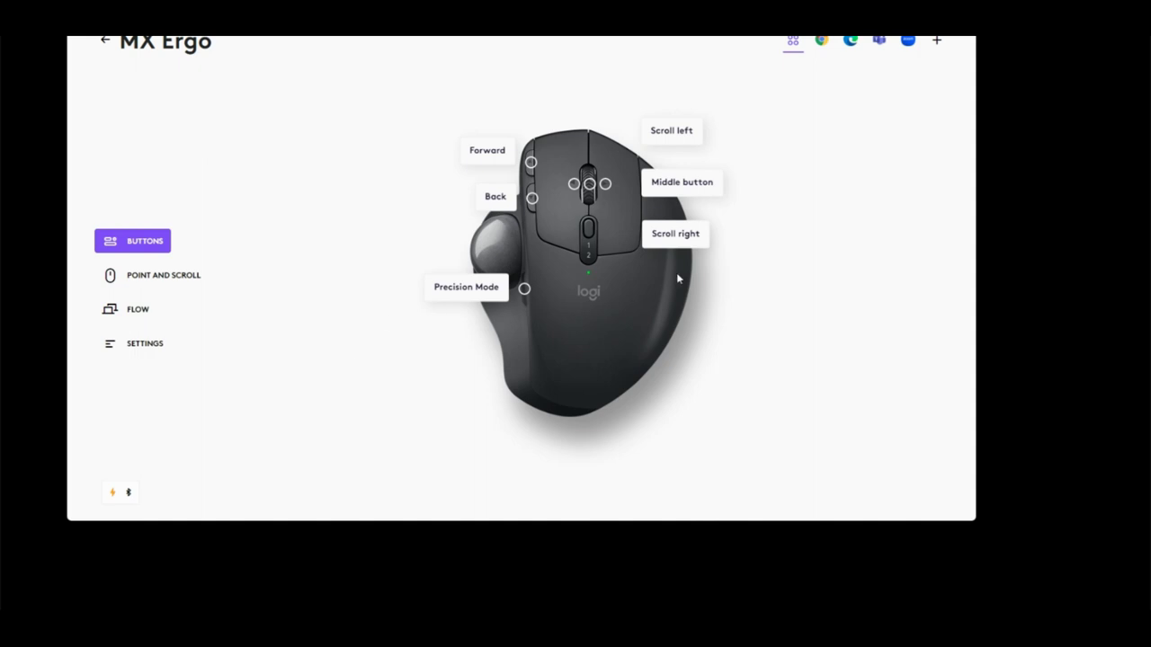
pyautogui.click(496, 155)
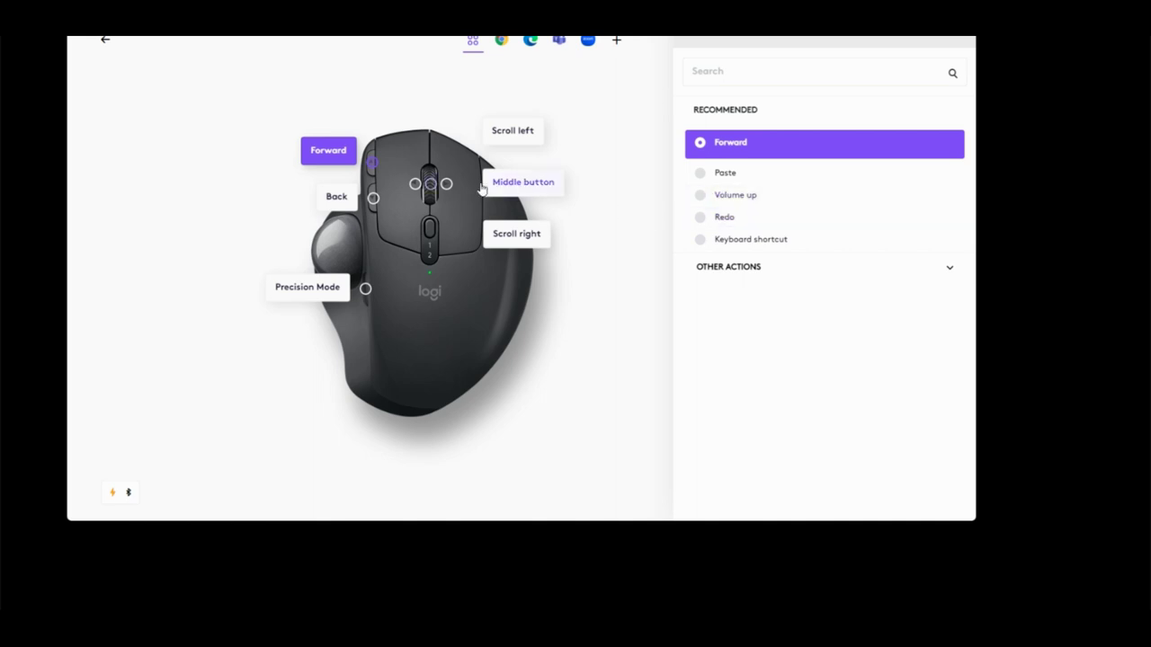
pyautogui.click(746, 266)
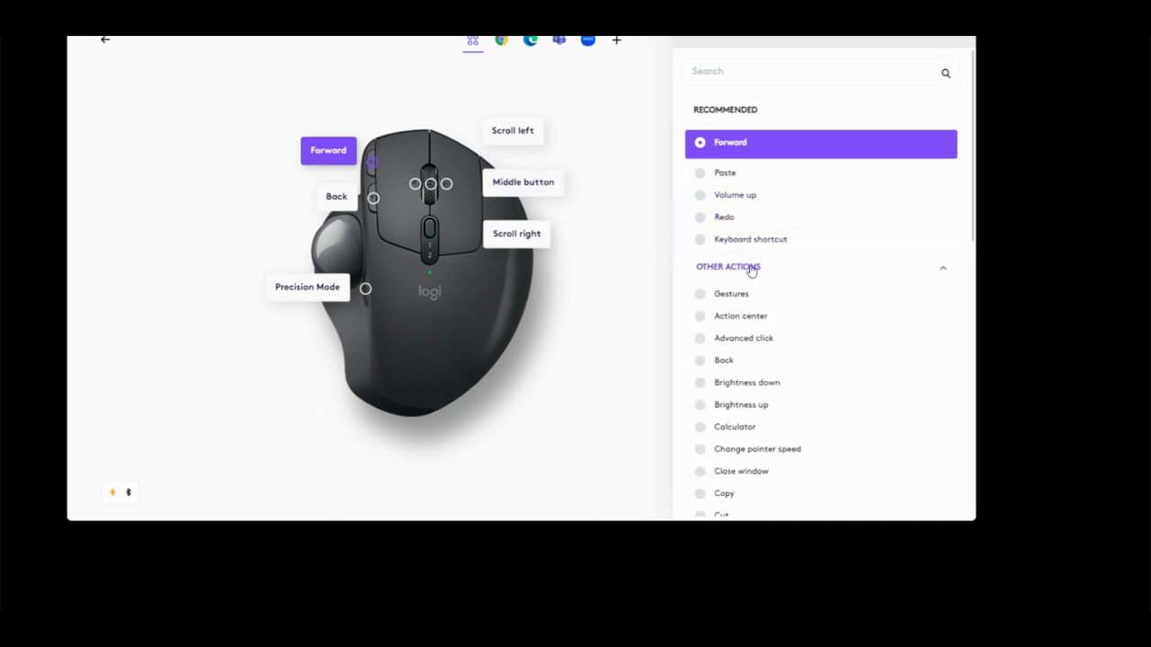
pyautogui.scroll(-1, 765, 279)
pyautogui.scroll(1, 746, 269)
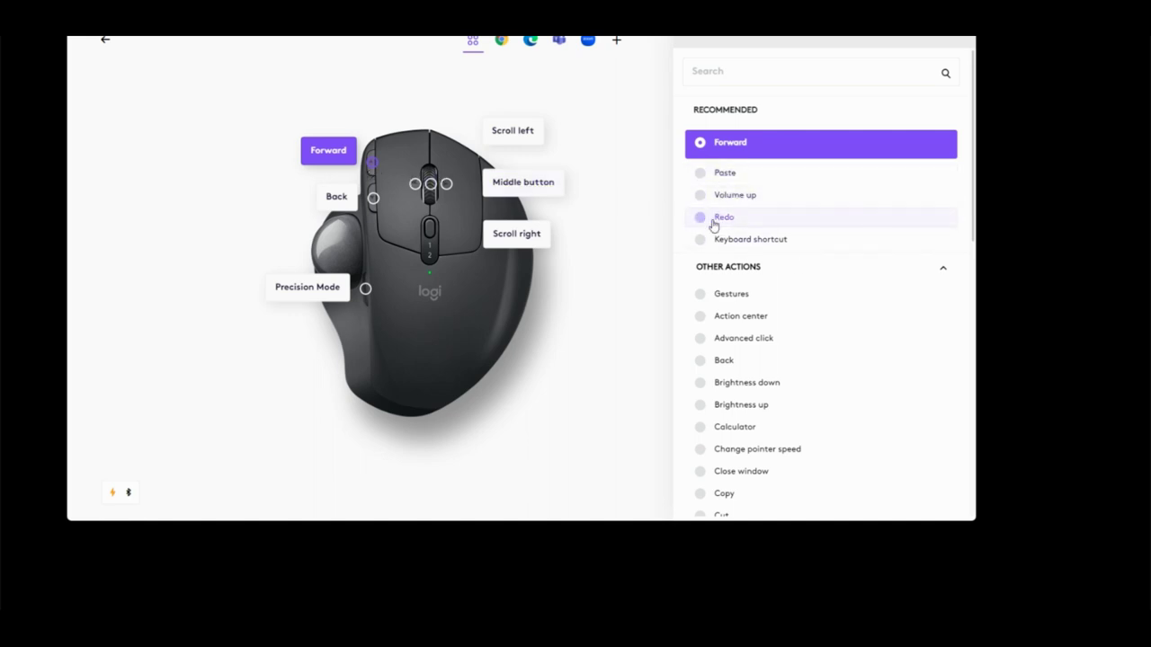
pyautogui.scroll(-5, 735, 221)
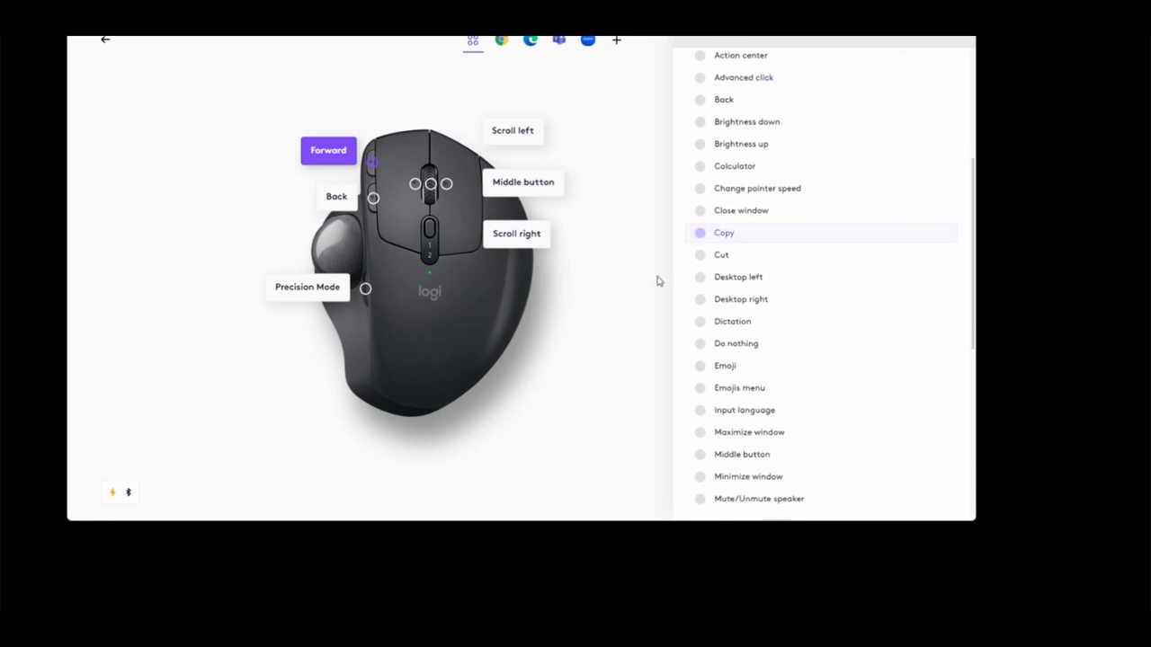
# Assign Undo to the Back button and Redo to the Forward button, then return.
pyautogui.click(373, 198)
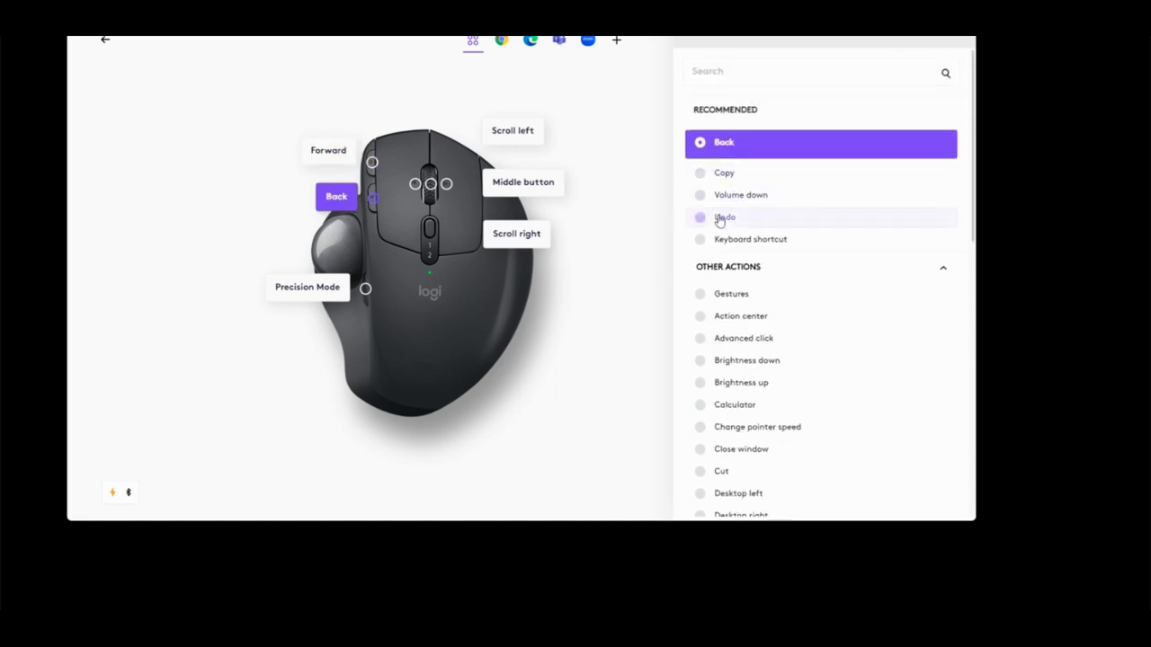
pyautogui.click(719, 217)
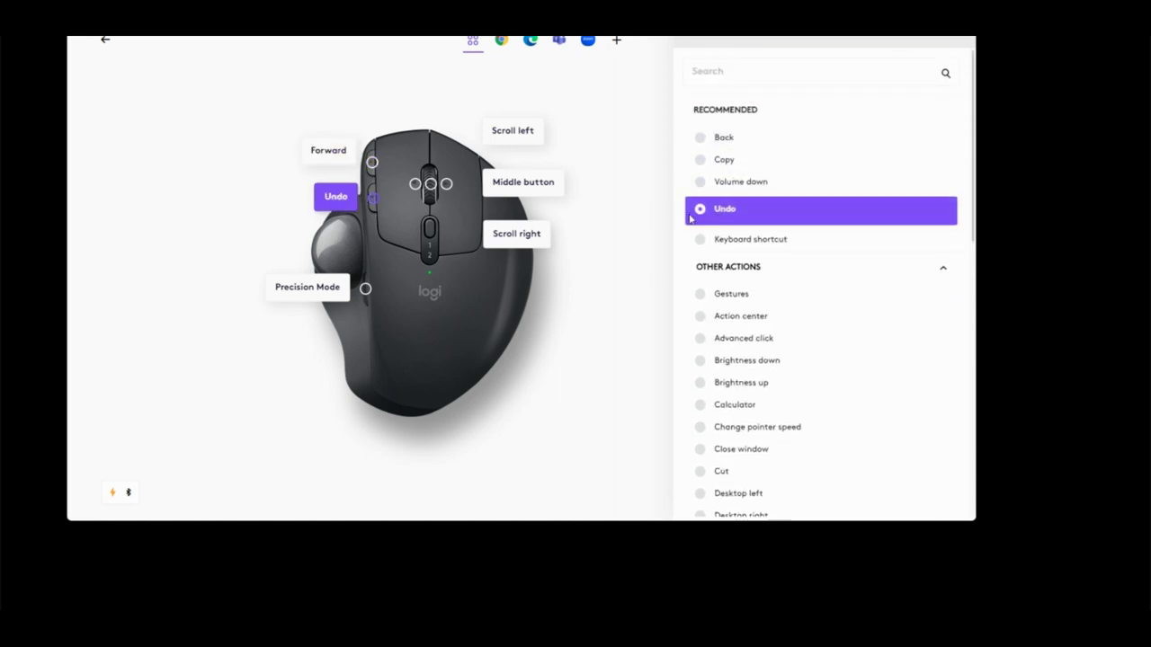
pyautogui.click(372, 163)
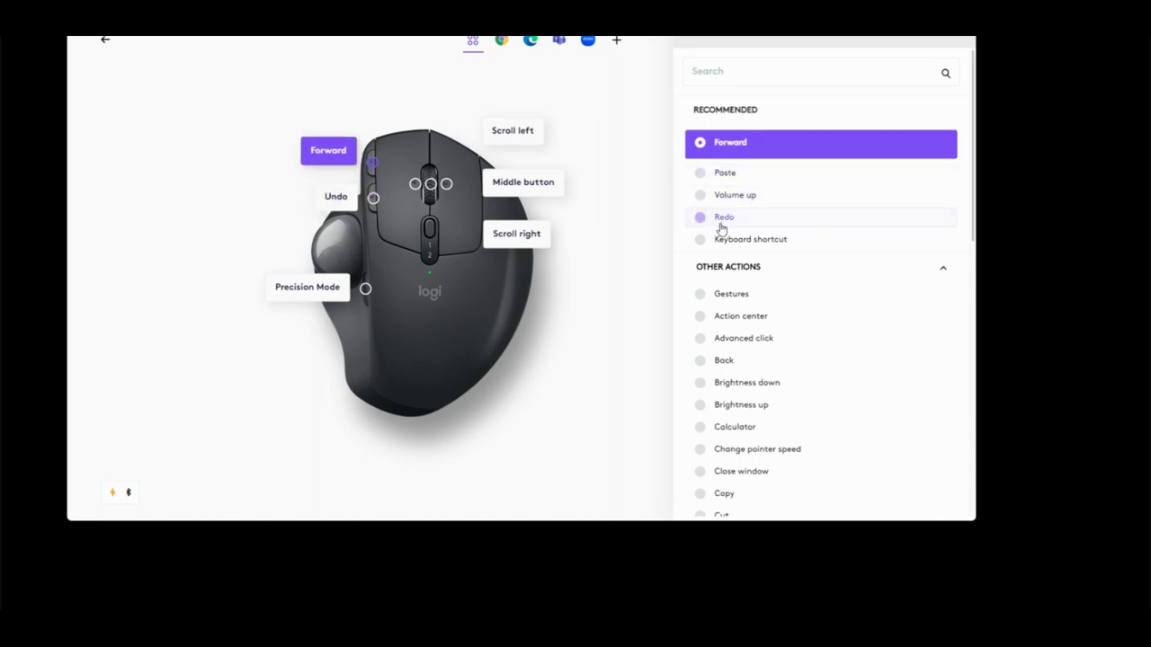
pyautogui.click(719, 216)
pyautogui.scroll(-1, 690, 215)
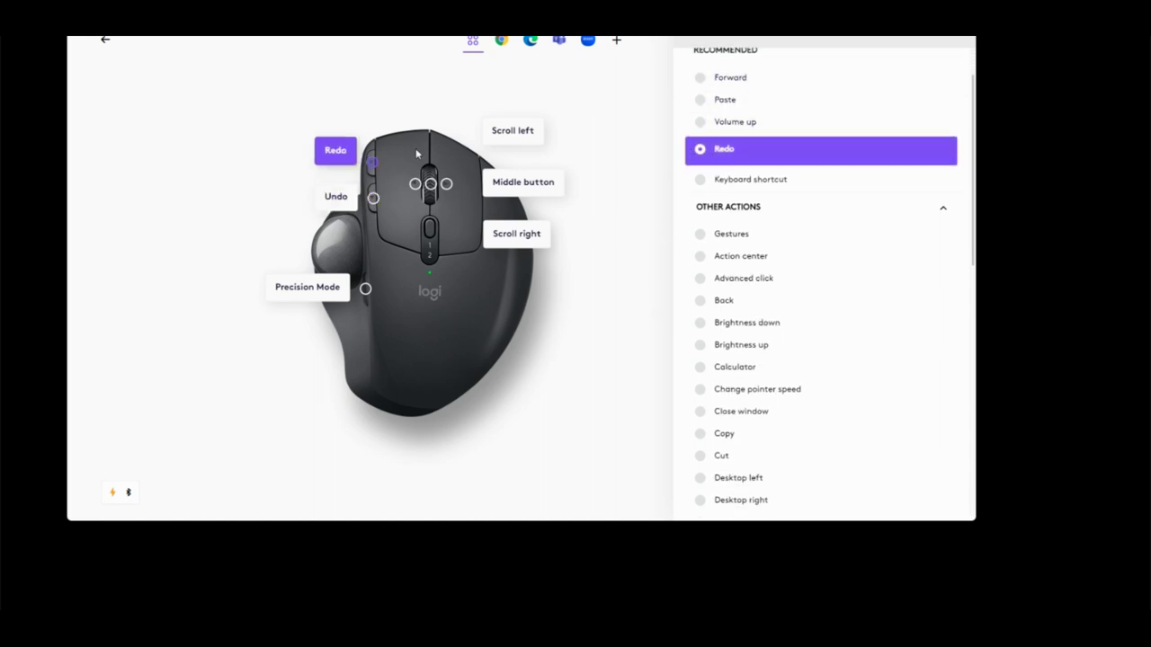
pyautogui.click(106, 41)
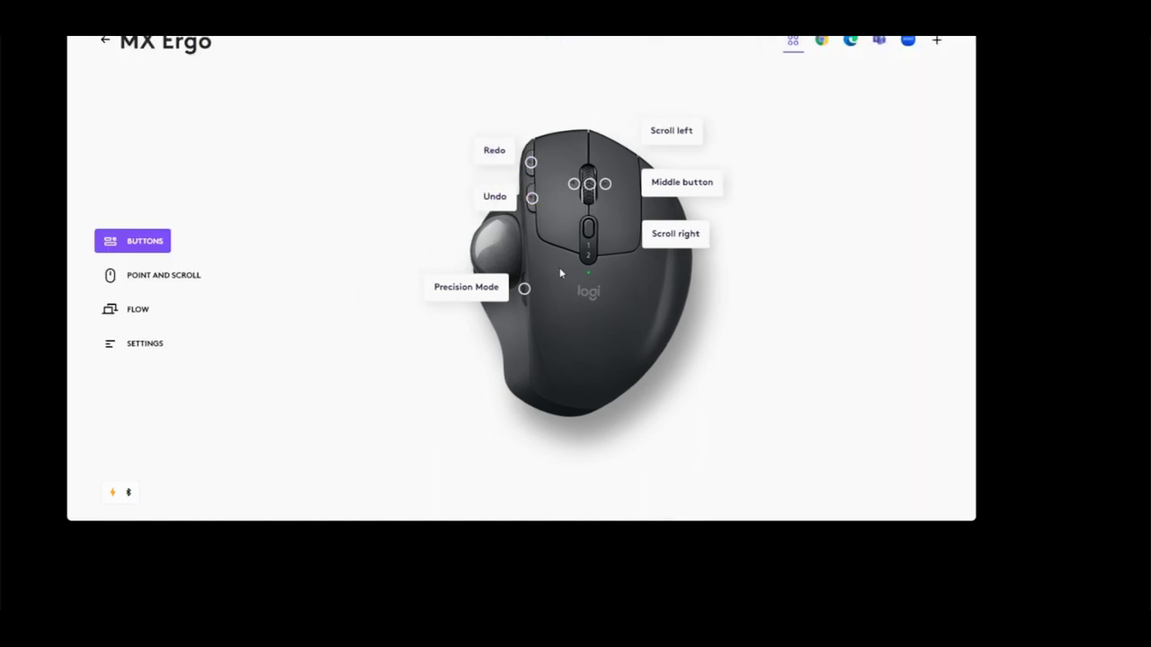
# In Point and Scroll, toggle Smooth scrolling off and back on so it stays enabled.
pyautogui.click(157, 276)
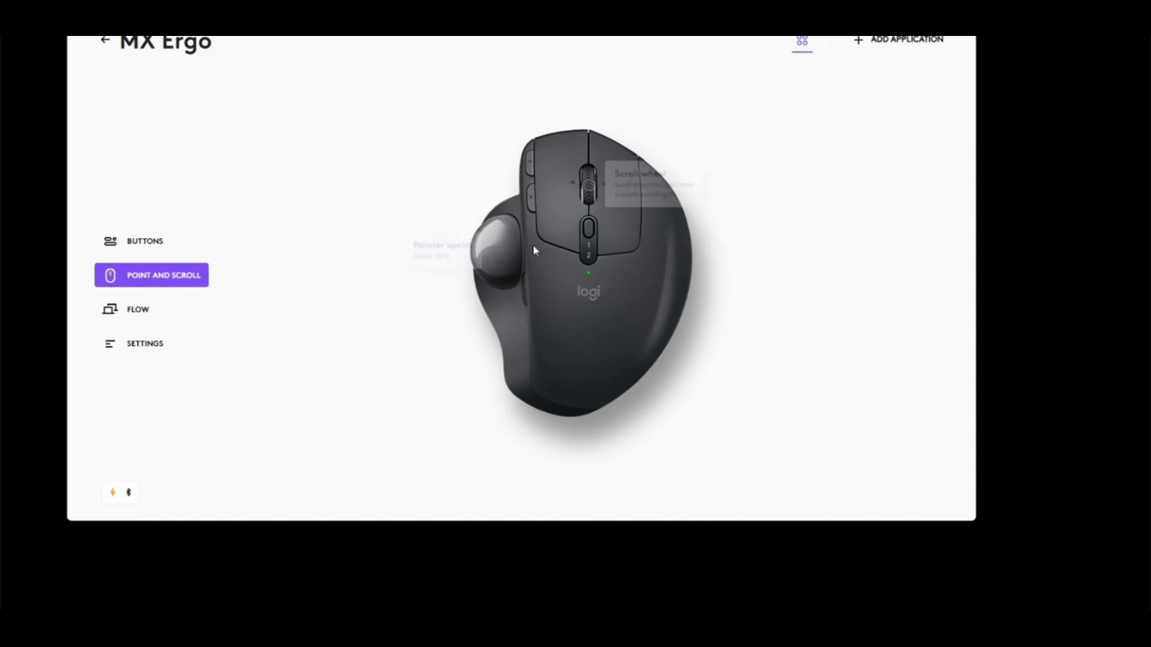
pyautogui.click(590, 189)
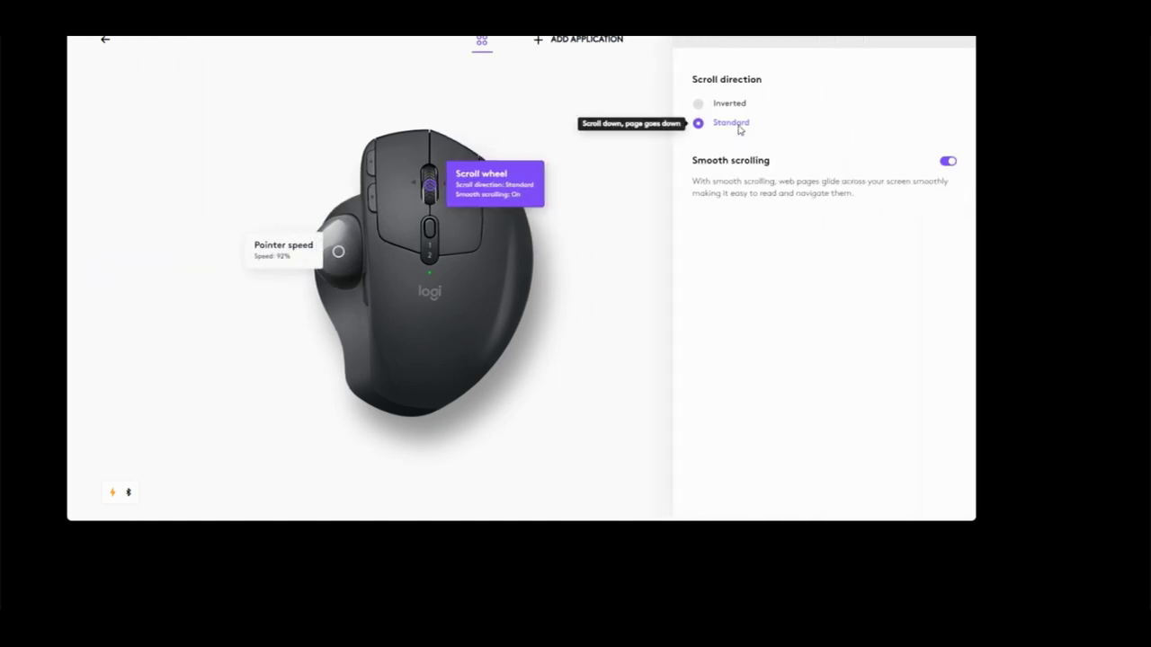
pyautogui.click(948, 162)
pyautogui.click(947, 162)
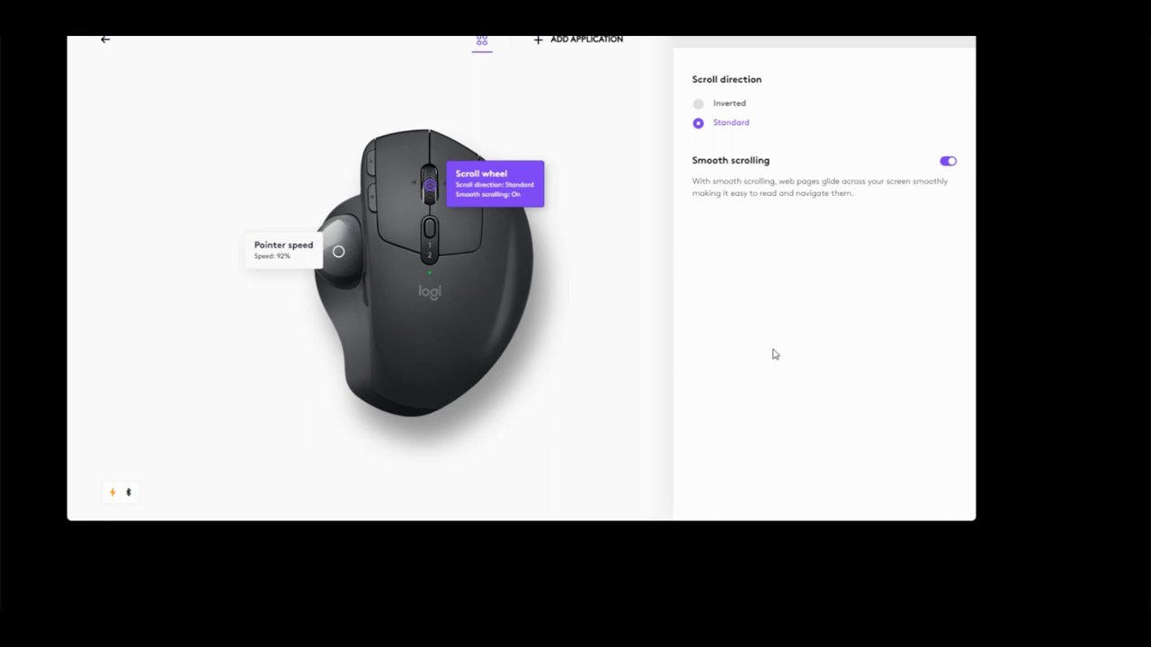
pyautogui.click(345, 248)
# Lower the MX Ergo pointer speed from 92% to 76%, then open the Flow page.
pyautogui.click(495, 258)
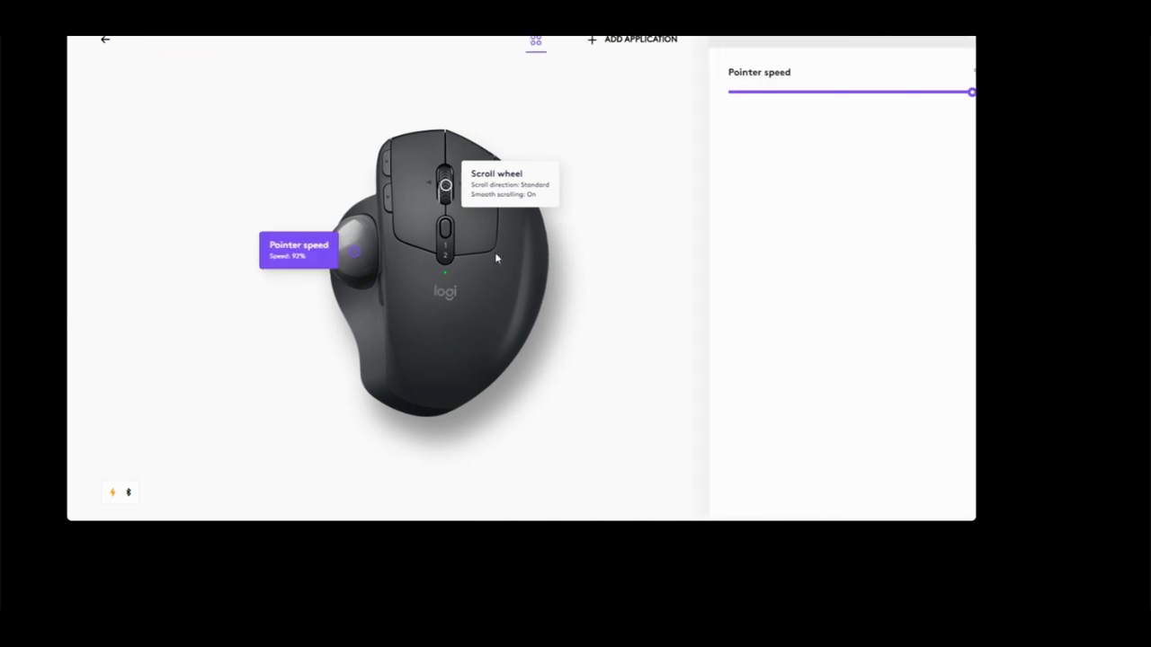
pyautogui.click(858, 94)
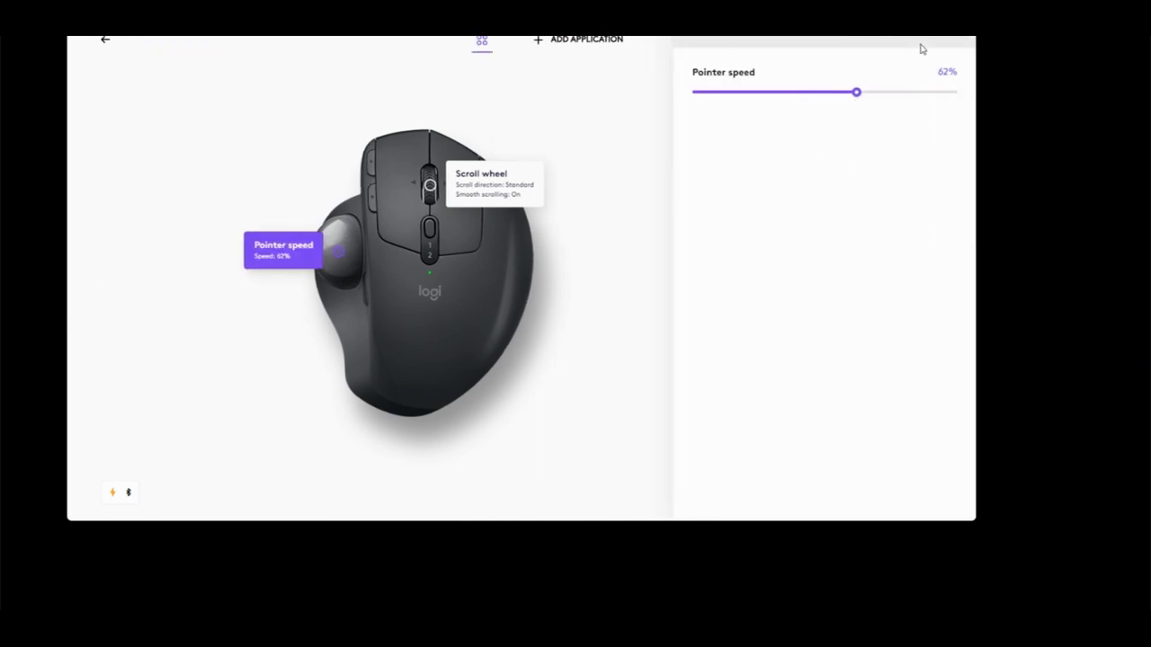
pyautogui.moveTo(859, 93); pyautogui.dragTo(904, 94)
pyautogui.click(102, 43)
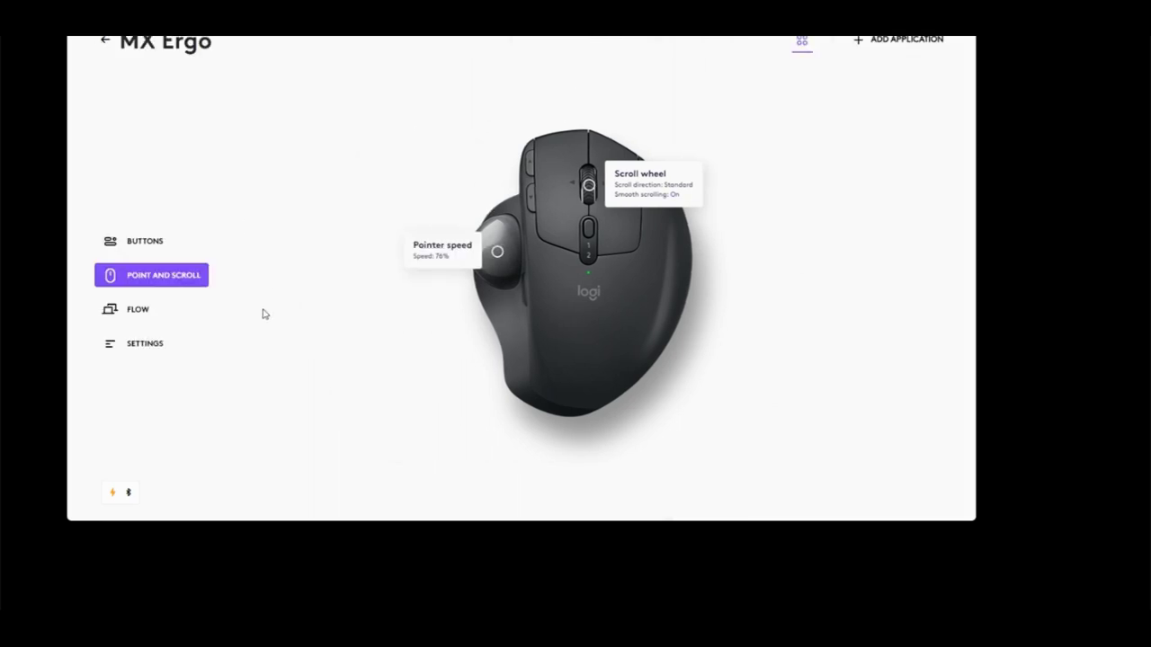
pyautogui.click(148, 310)
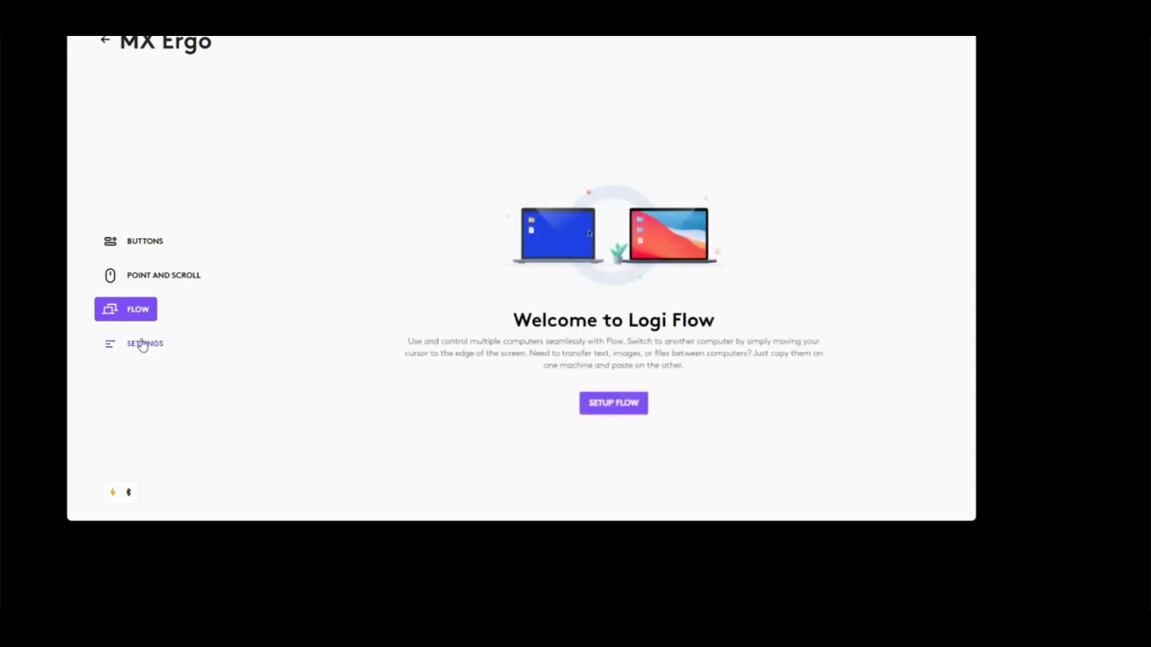
# Browse the device settings, then check the Scroll right and Scroll left tilt actions, leaving them unchanged.
pyautogui.click(142, 346)
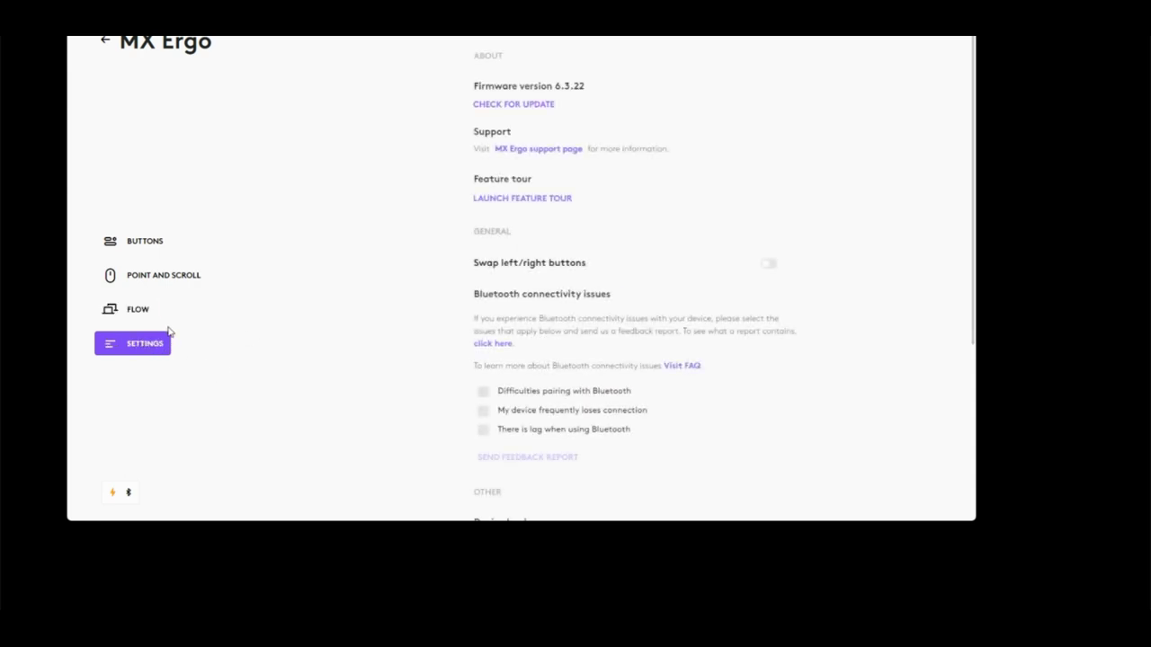
pyautogui.scroll(-5, 756, 258)
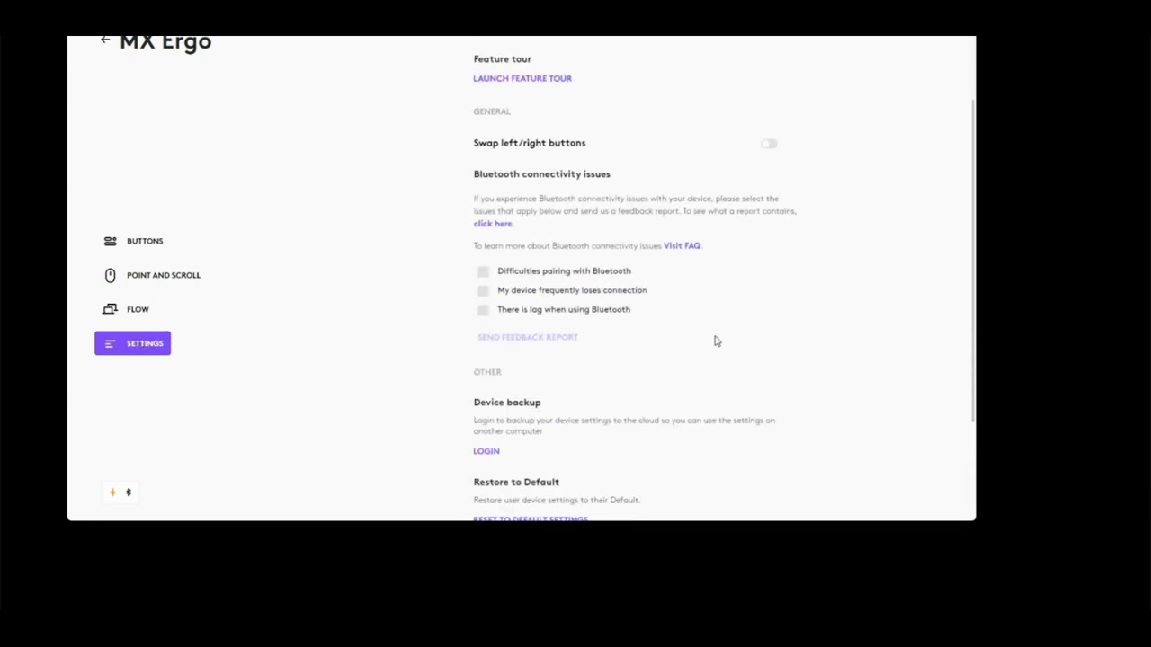
pyautogui.click(137, 241)
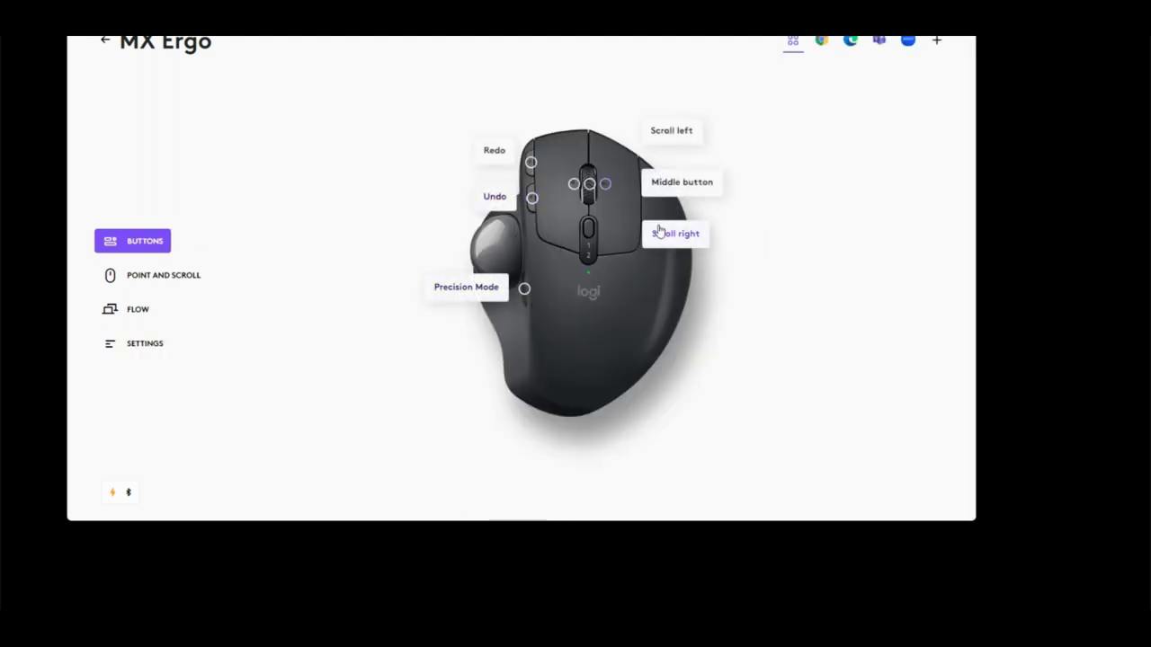
pyautogui.click(609, 192)
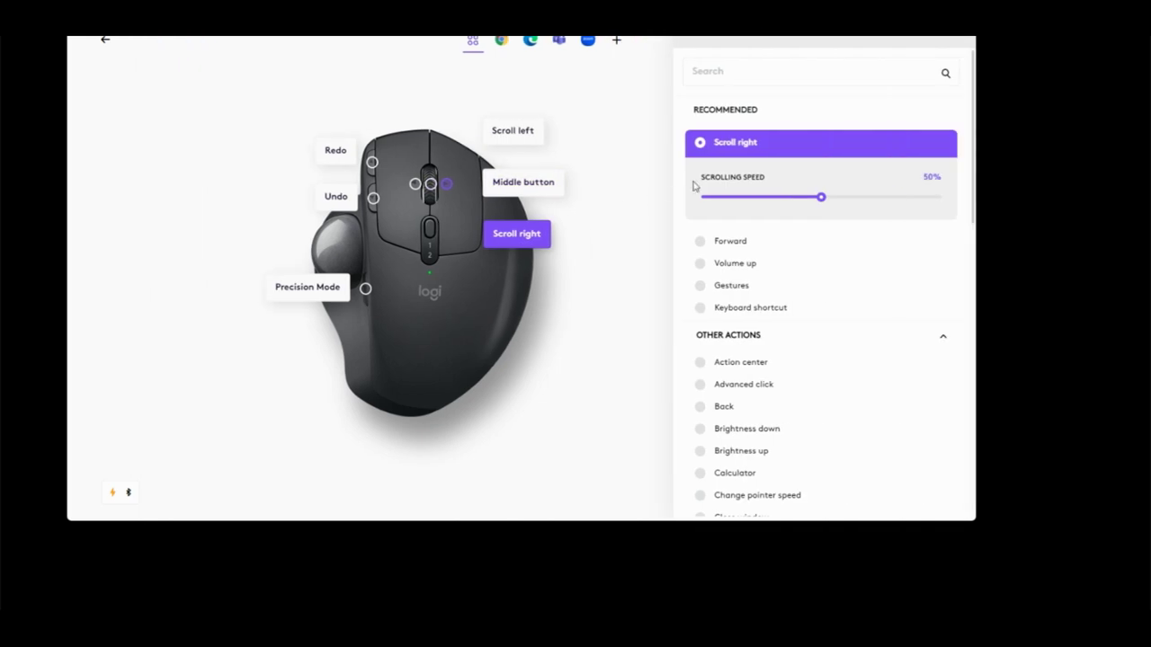
pyautogui.click(415, 185)
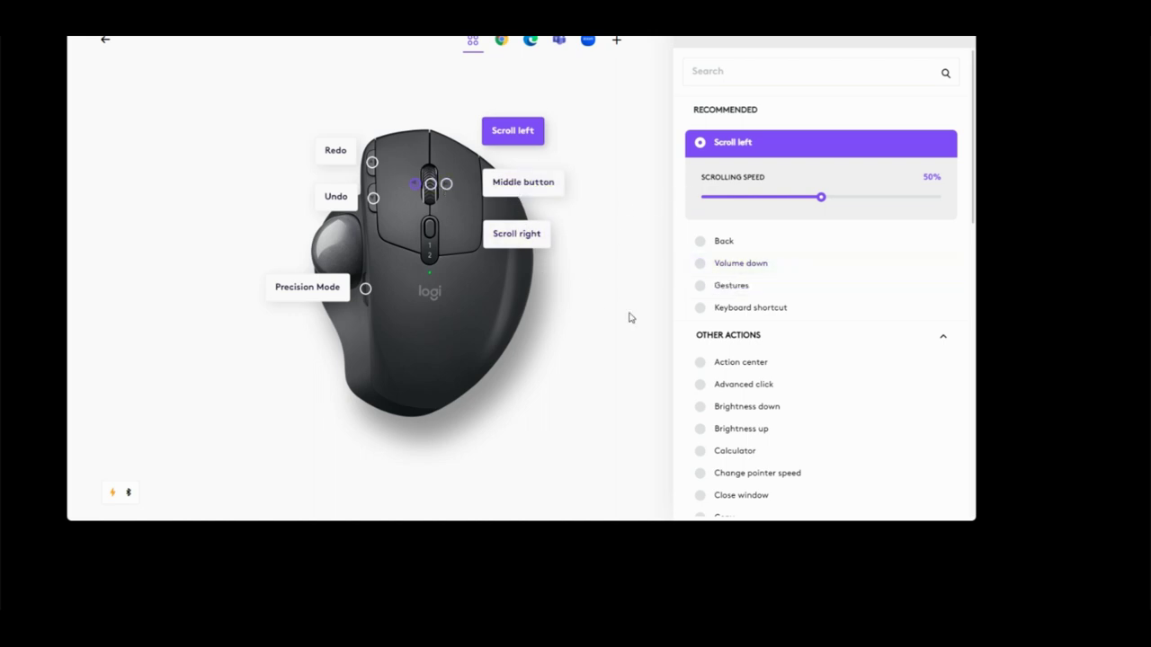
pyautogui.click(591, 135)
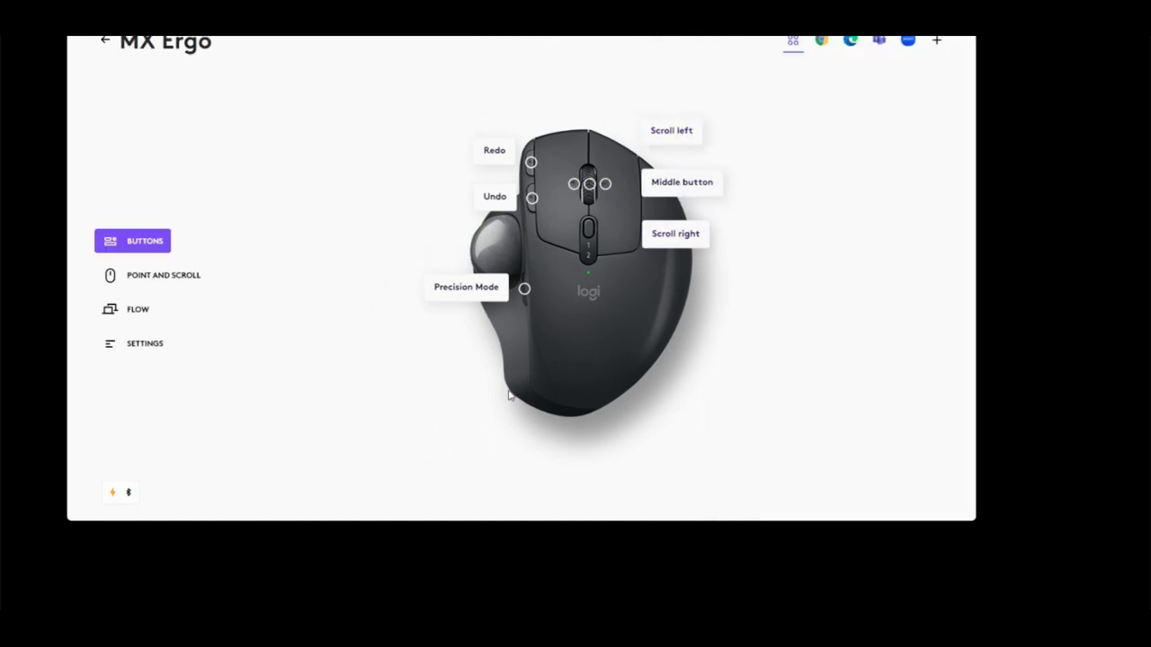